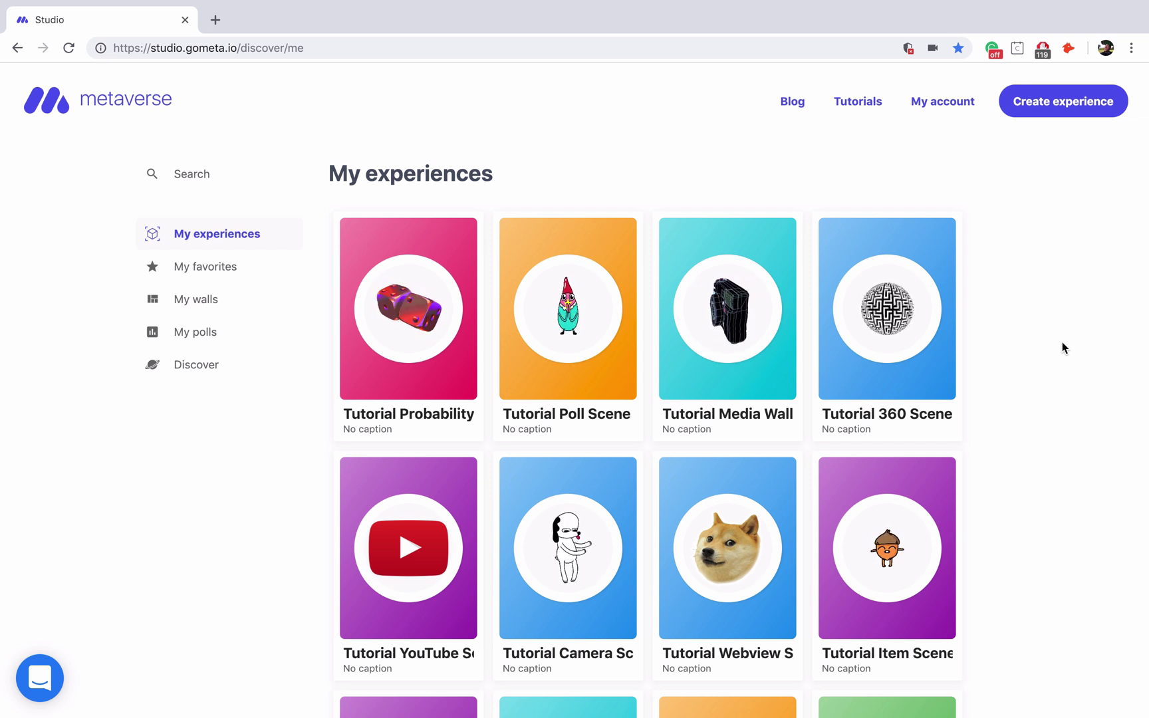
# Start a new experience whose Scene 1 shows a gold Trophy character saying 'Leaderboards'
pyautogui.click(1051, 112)
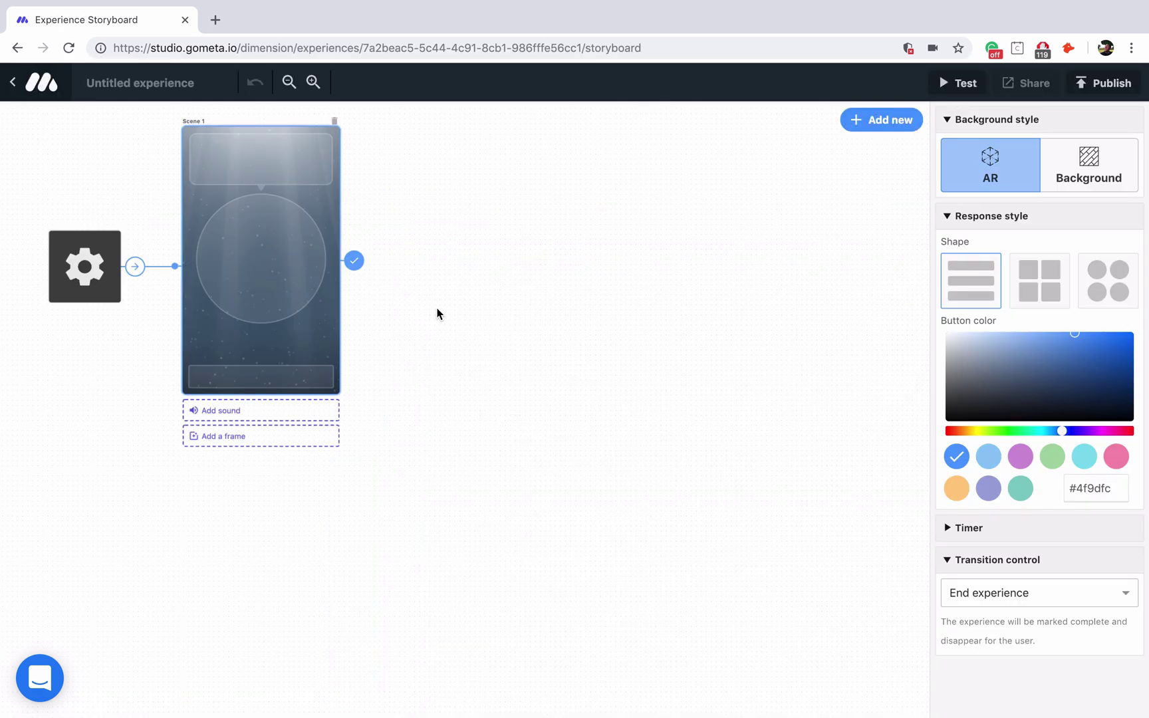
pyautogui.click(279, 269)
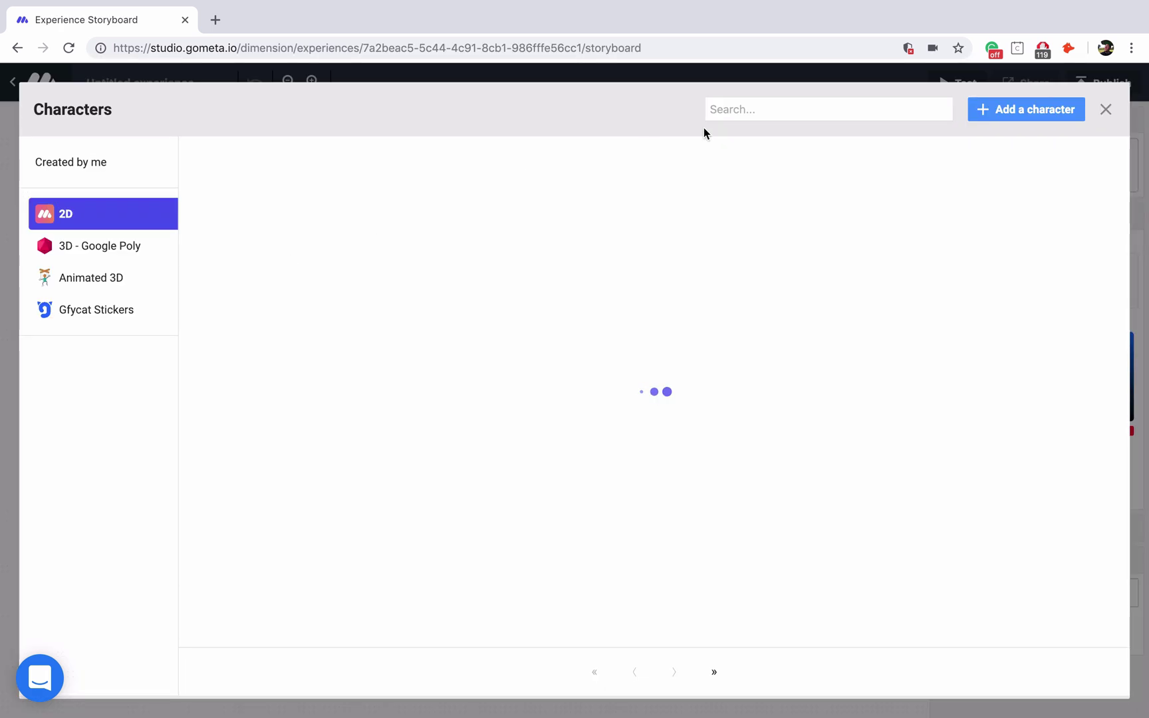
pyautogui.write('trophy')
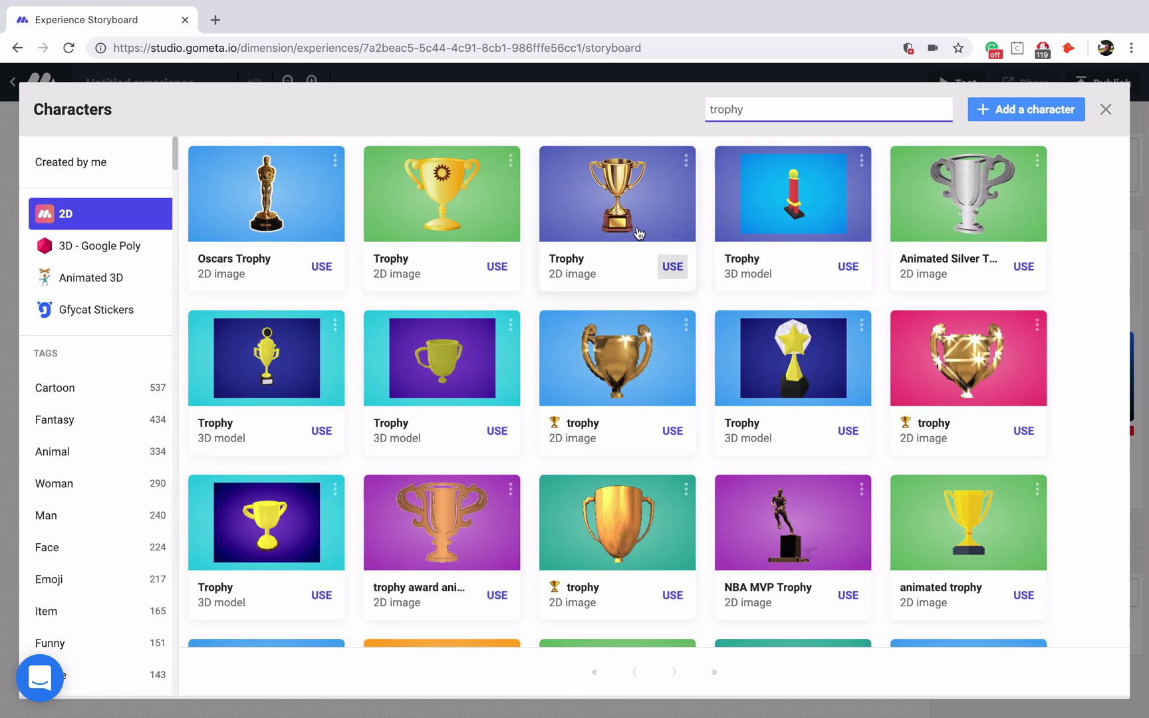
pyautogui.click(652, 200)
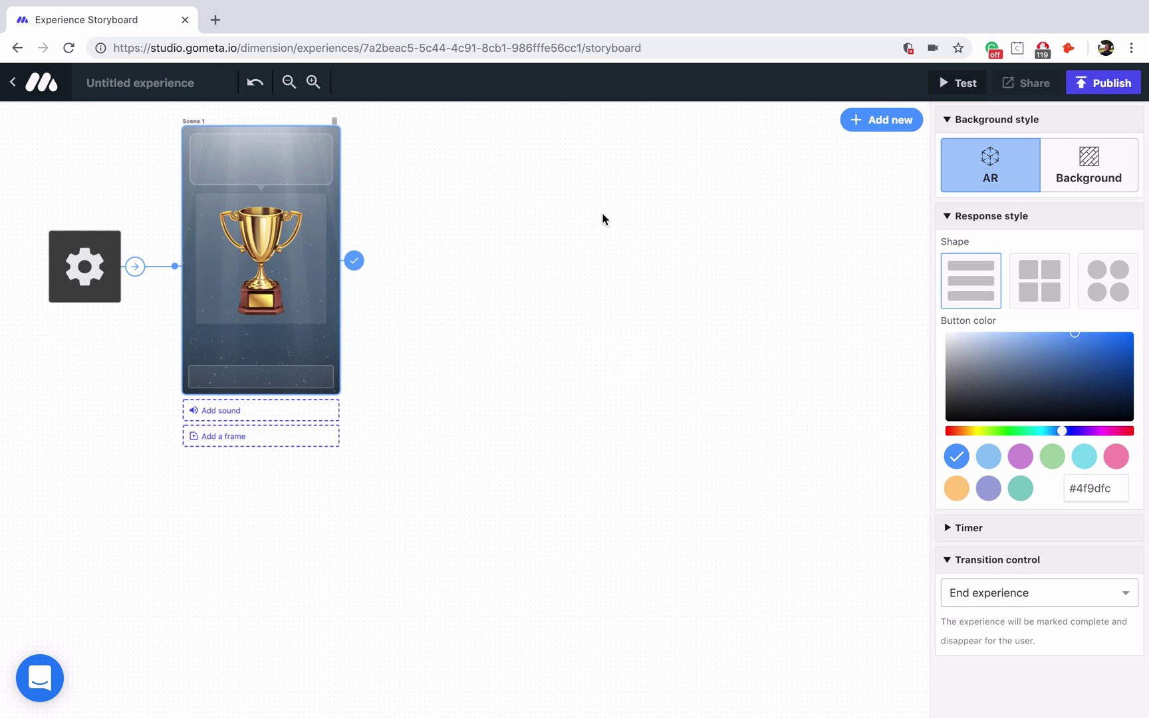
pyautogui.click(302, 157)
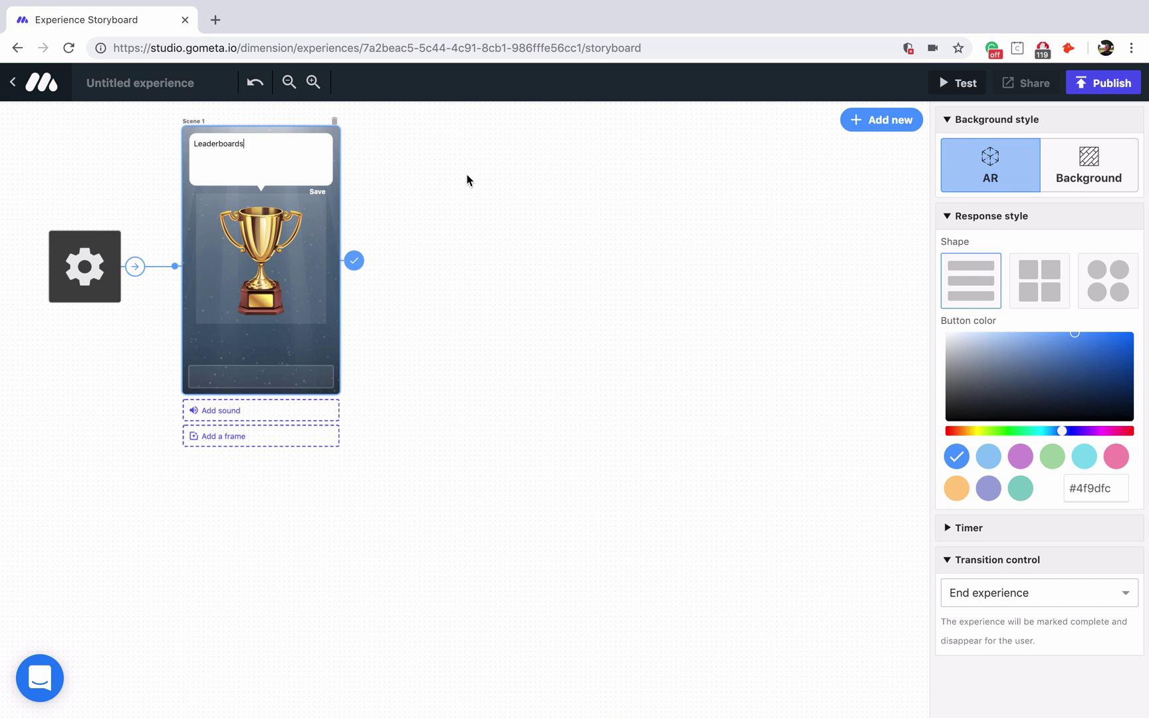
# Add Increment and Decrement leaderboard blocks, placing Decrement below Increment on the storyboard
pyautogui.click(882, 118)
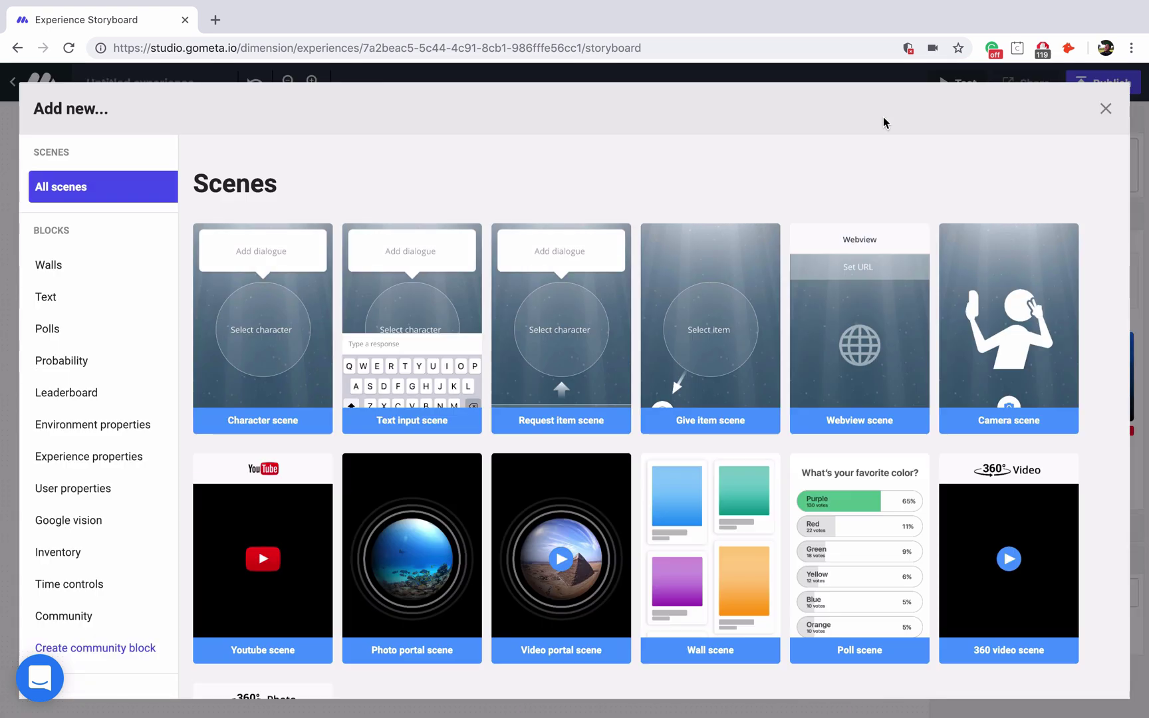
pyautogui.click(103, 394)
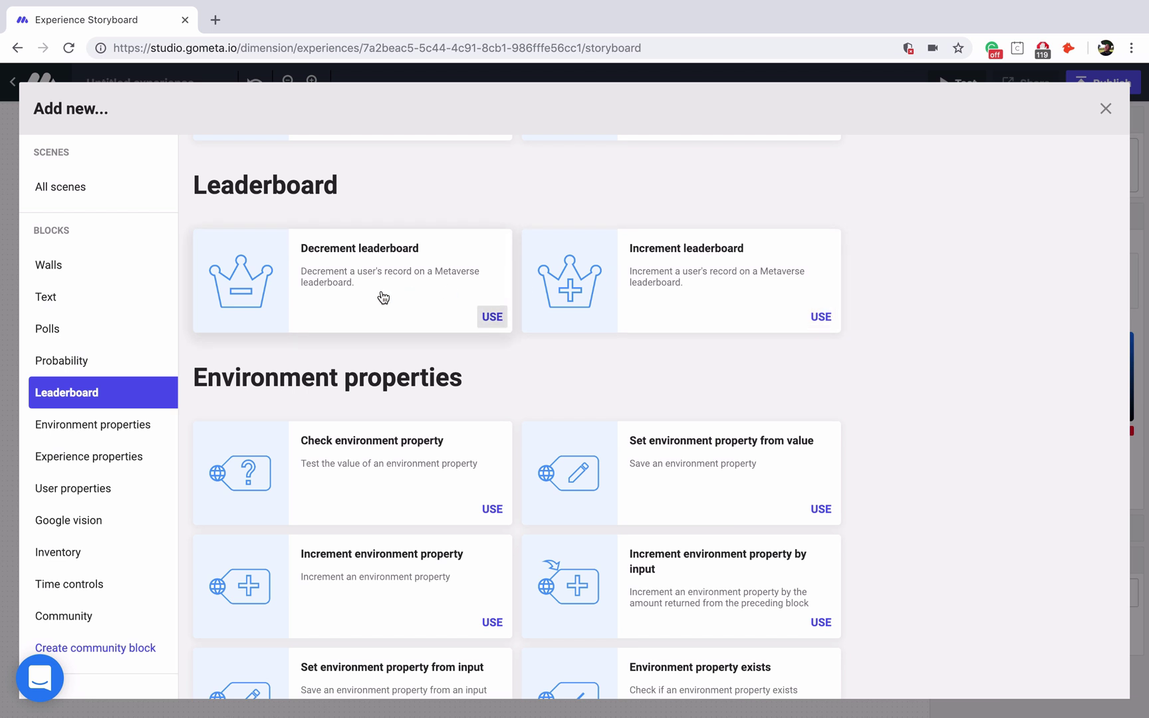
pyautogui.click(703, 299)
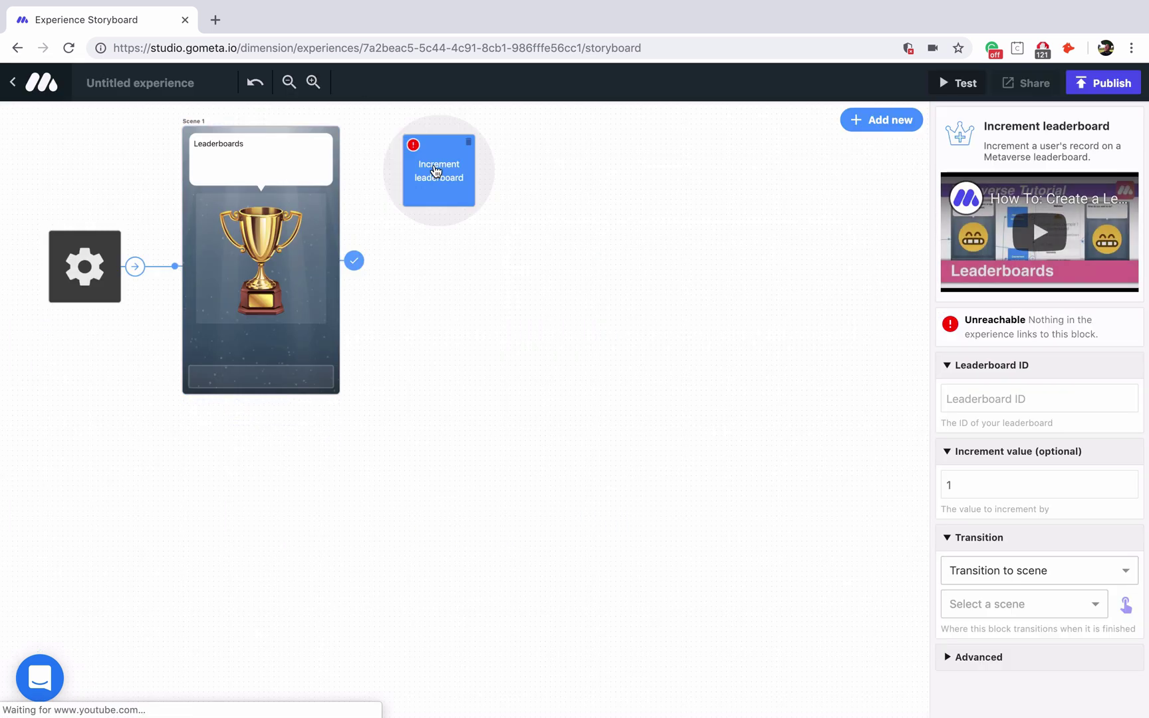
pyautogui.click(882, 119)
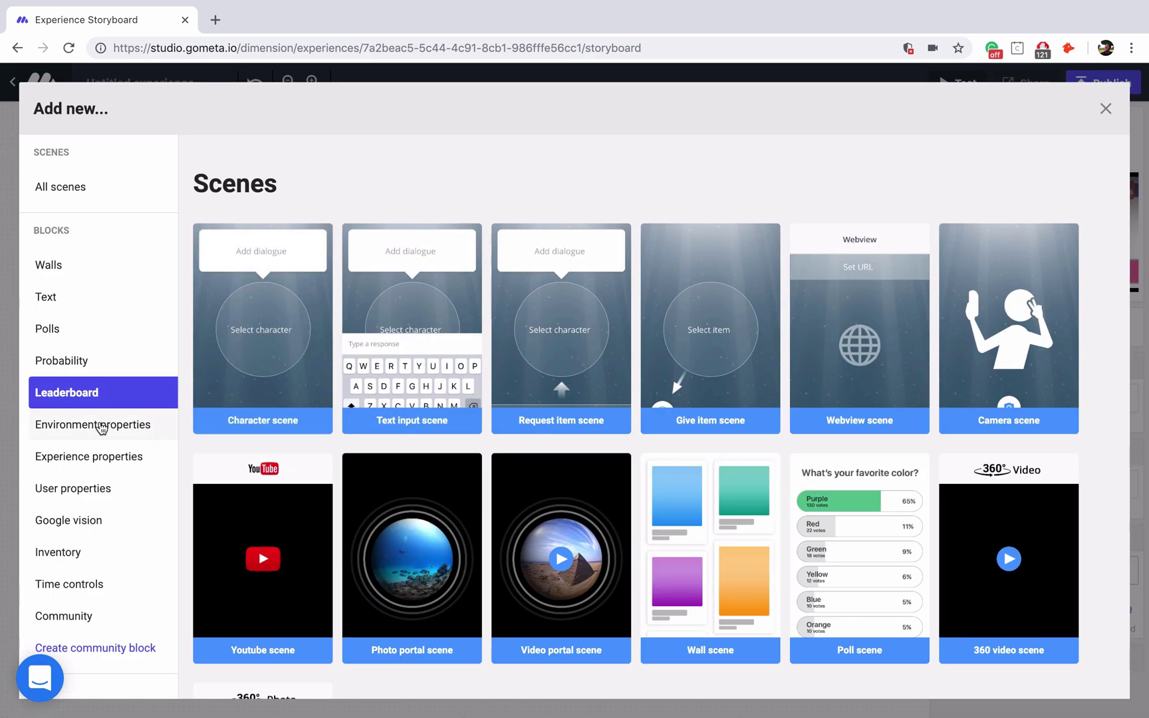
pyautogui.click(151, 383)
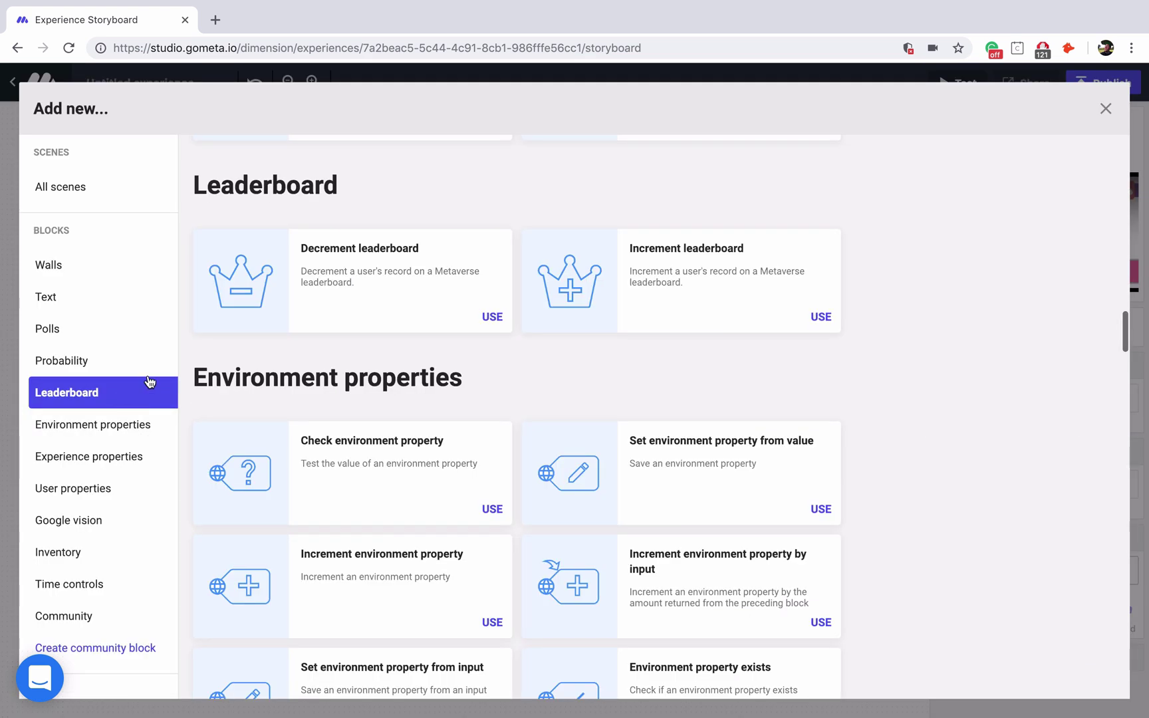
pyautogui.click(395, 298)
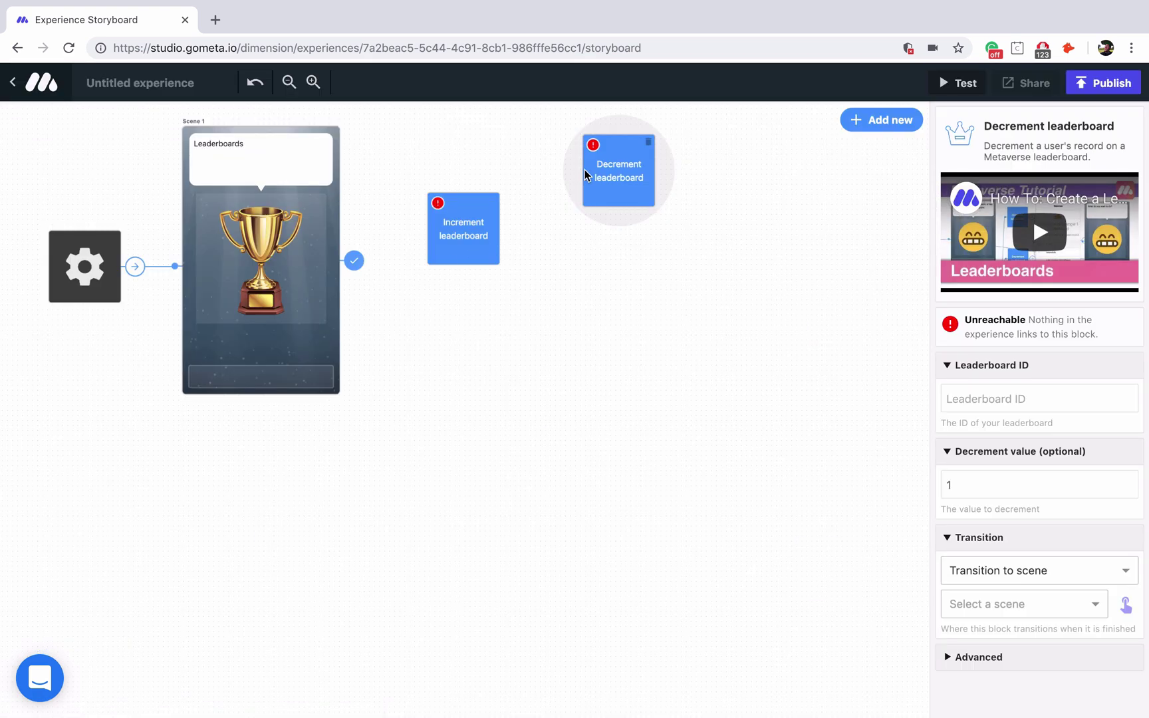
pyautogui.moveTo(586, 197); pyautogui.dragTo(429, 376)
# Add two Scene 1 buttons labelled 'Increment (Add Points)' and 'Decrement (Subtract Points)'
pyautogui.click(280, 388)
pyautogui.click(283, 351)
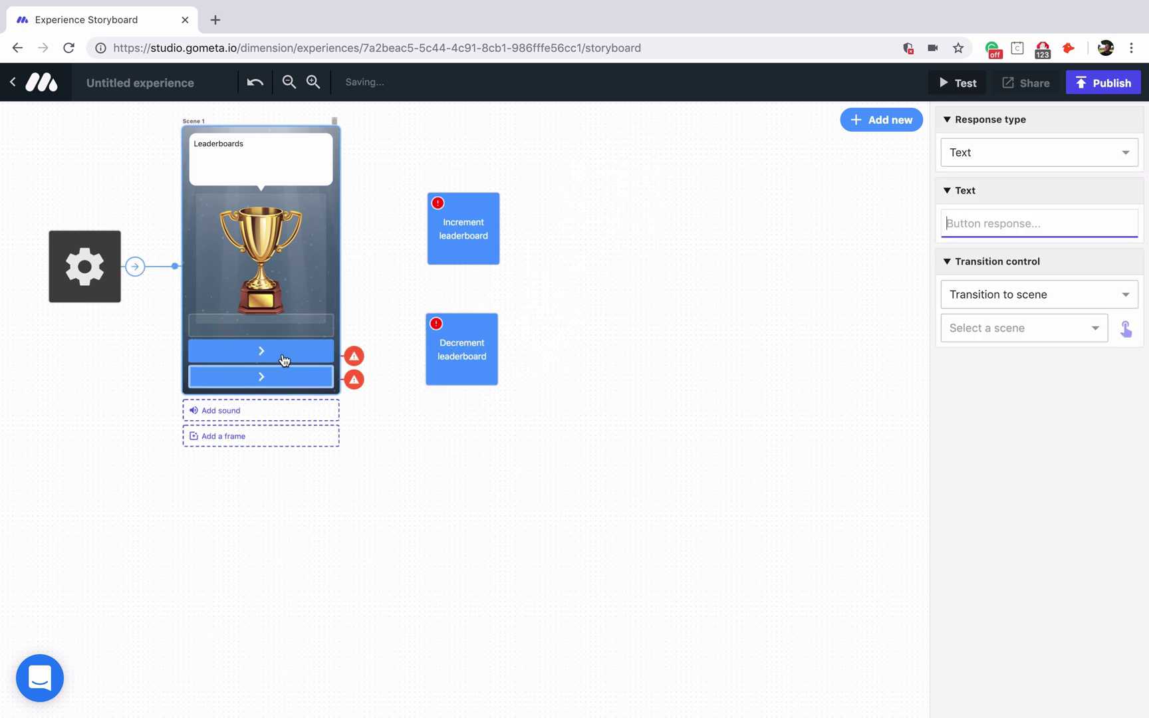
pyautogui.write('Incremen')
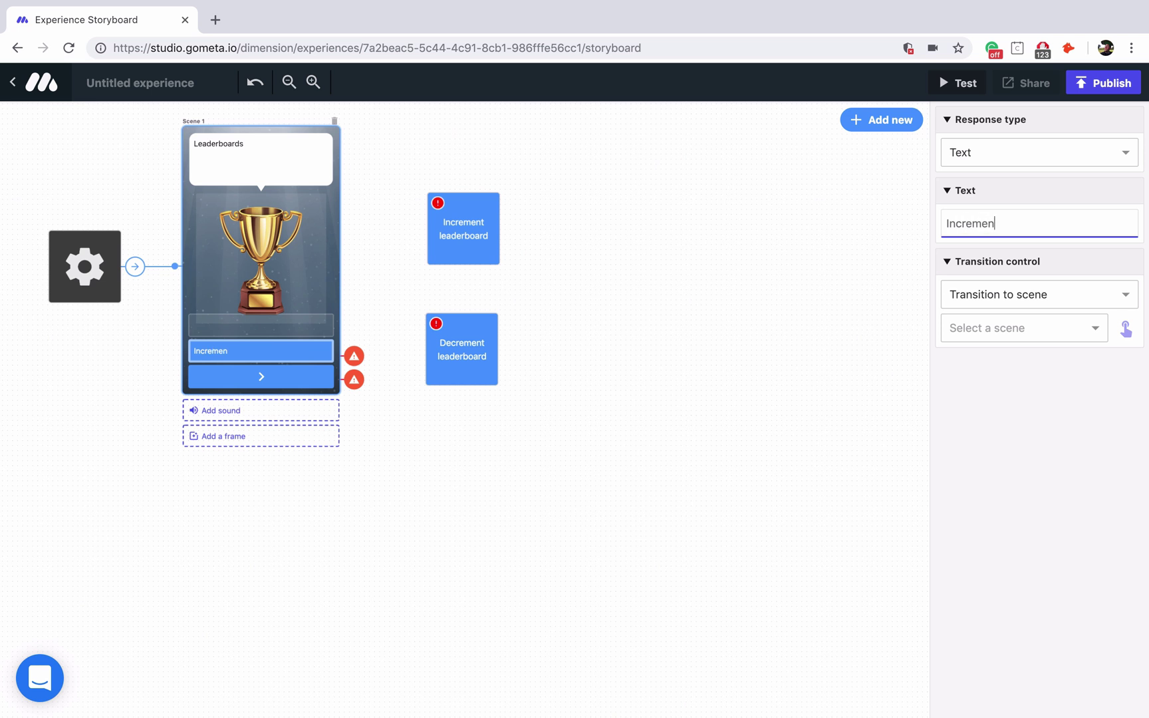
pyautogui.write('t (Add Points')
pyautogui.click(250, 384)
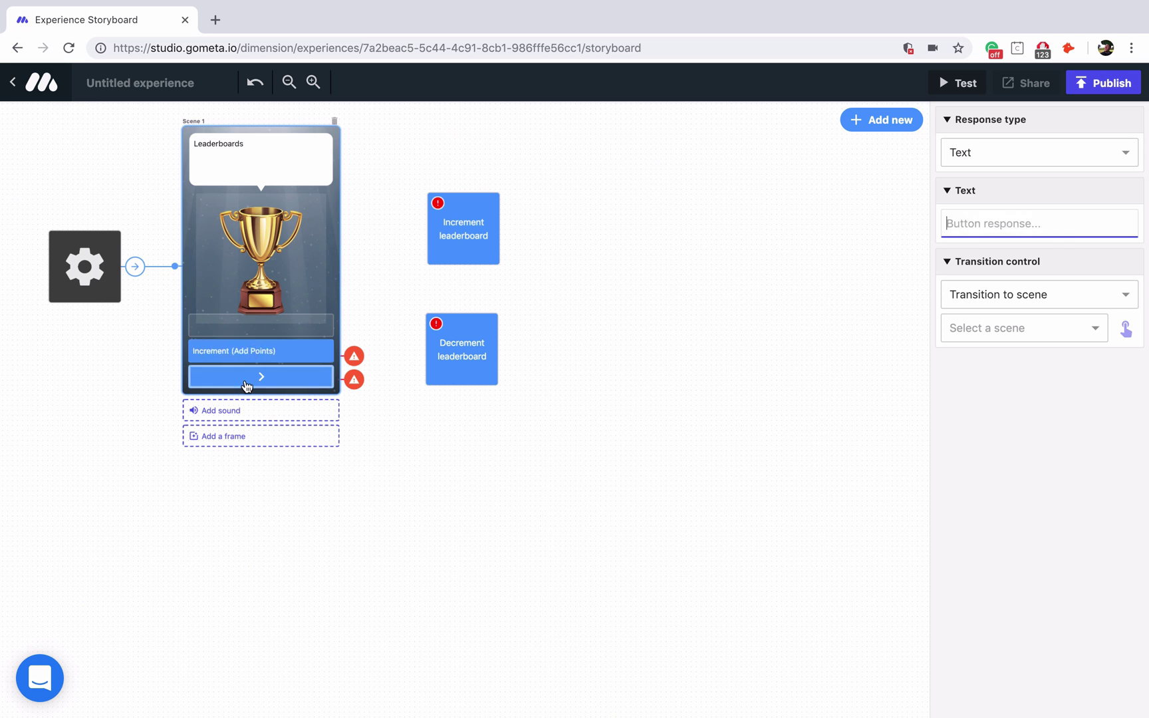
pyautogui.write('Decrement ')
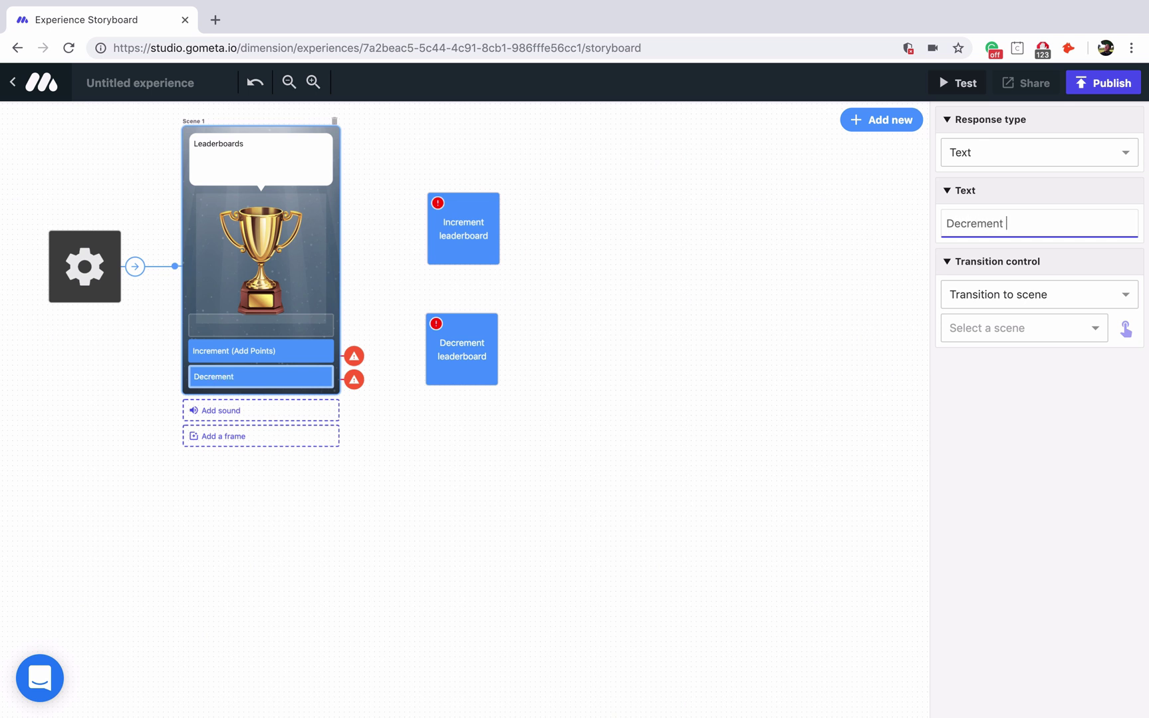
pyautogui.write('()Subtract')
pyautogui.write(' Points')
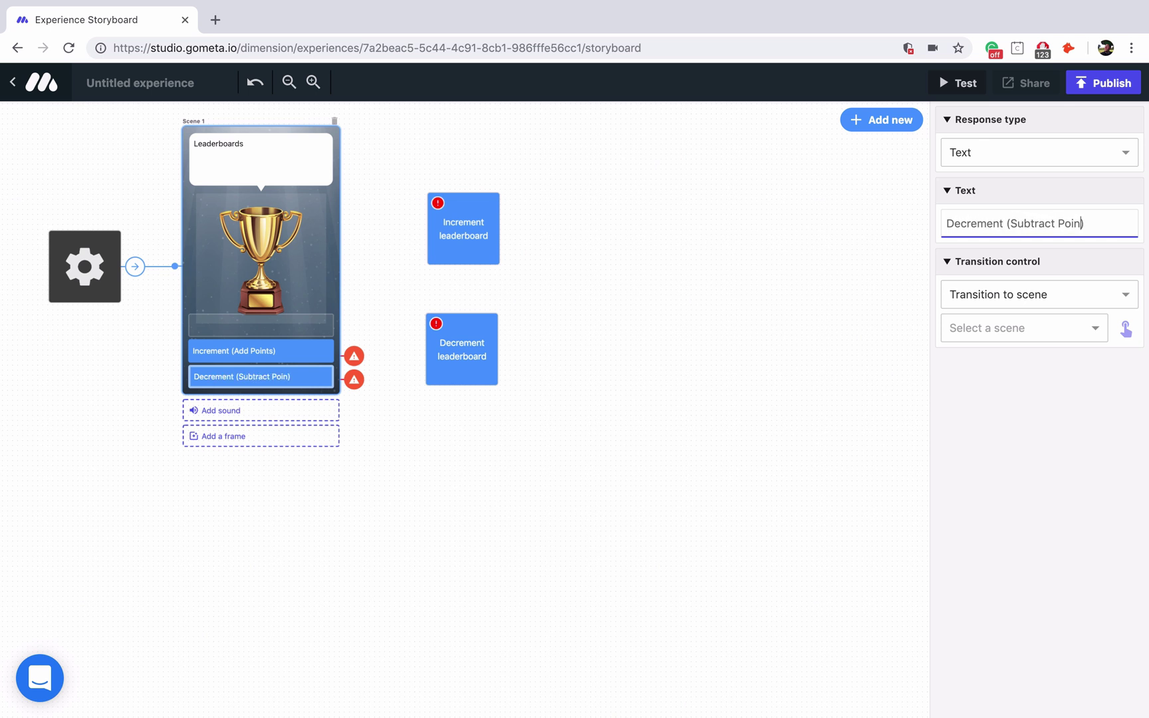
# Link the Increment button to the Increment block and Decrement button to the Decrement block
pyautogui.click(236, 357)
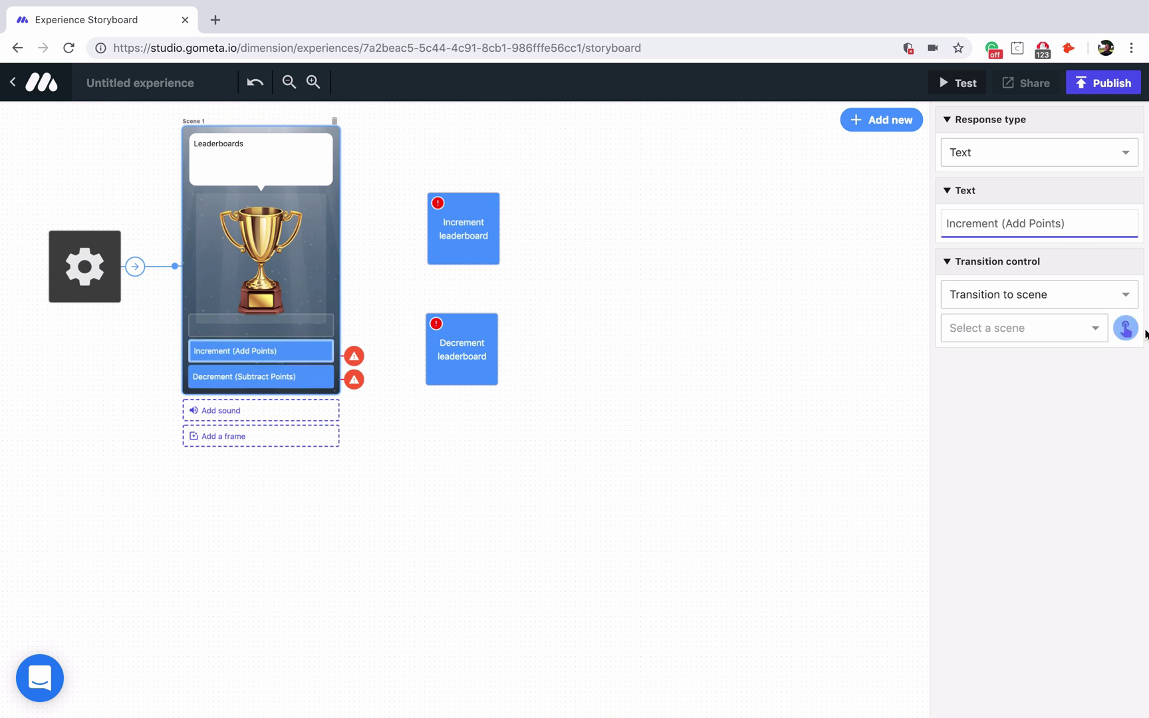
pyautogui.click(1127, 329)
pyautogui.click(470, 258)
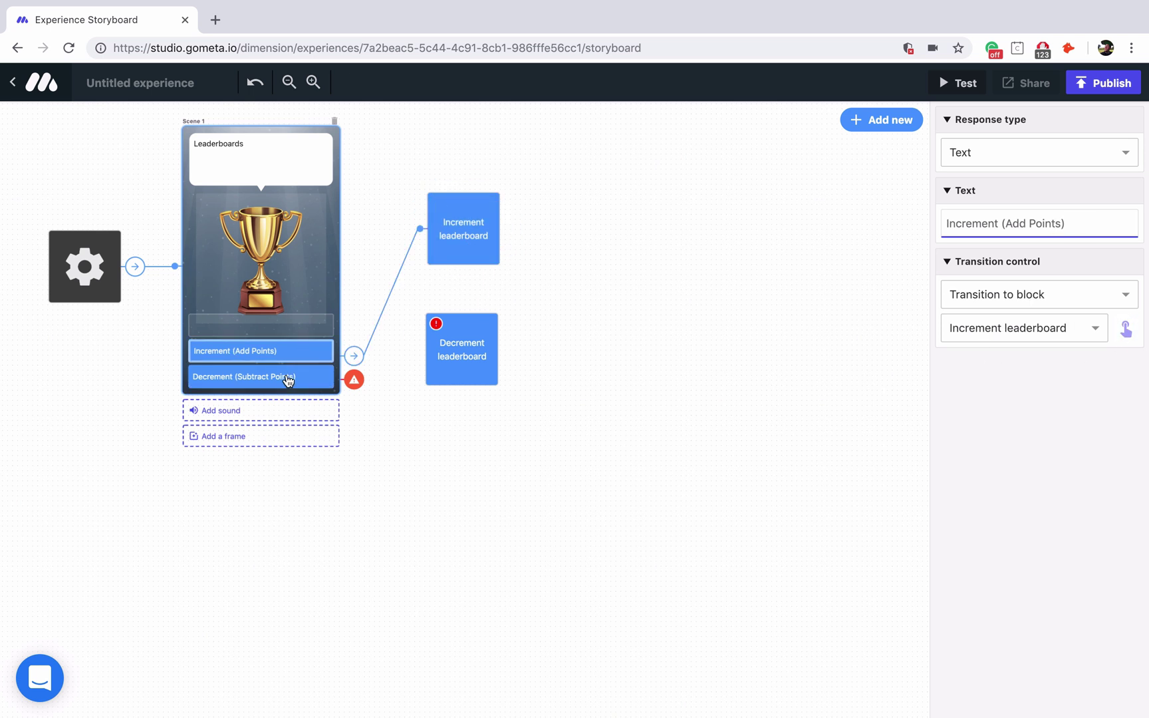
pyautogui.click(290, 380)
pyautogui.click(1127, 330)
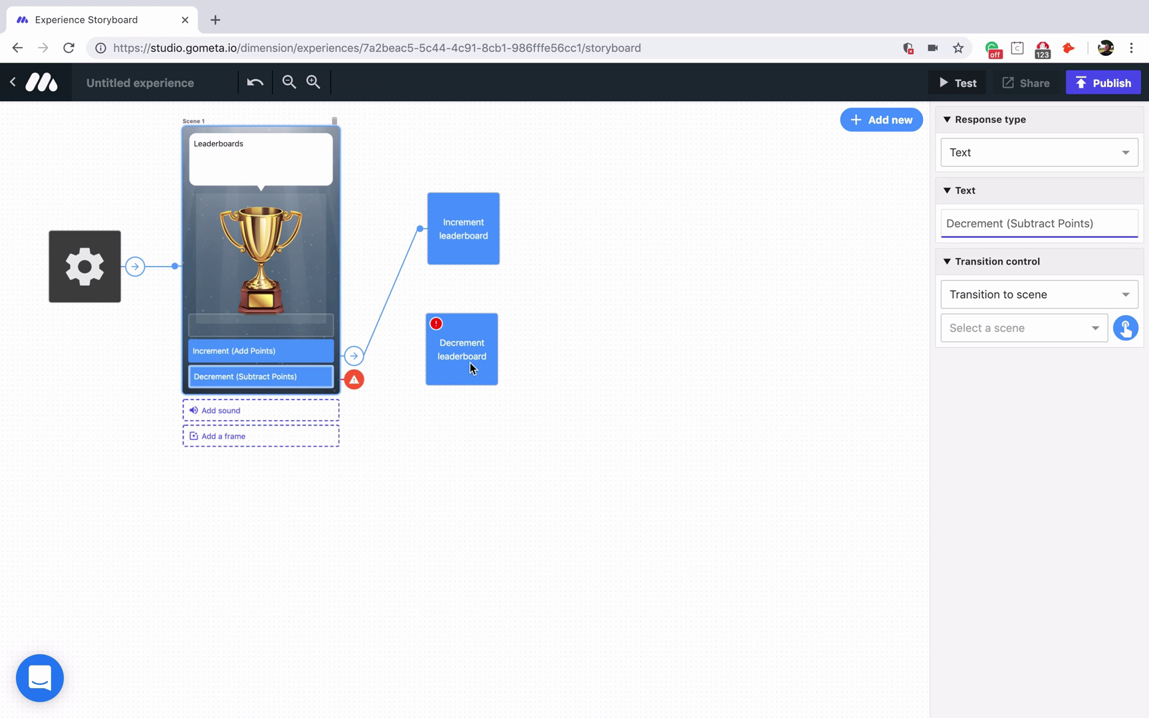
pyautogui.click(446, 350)
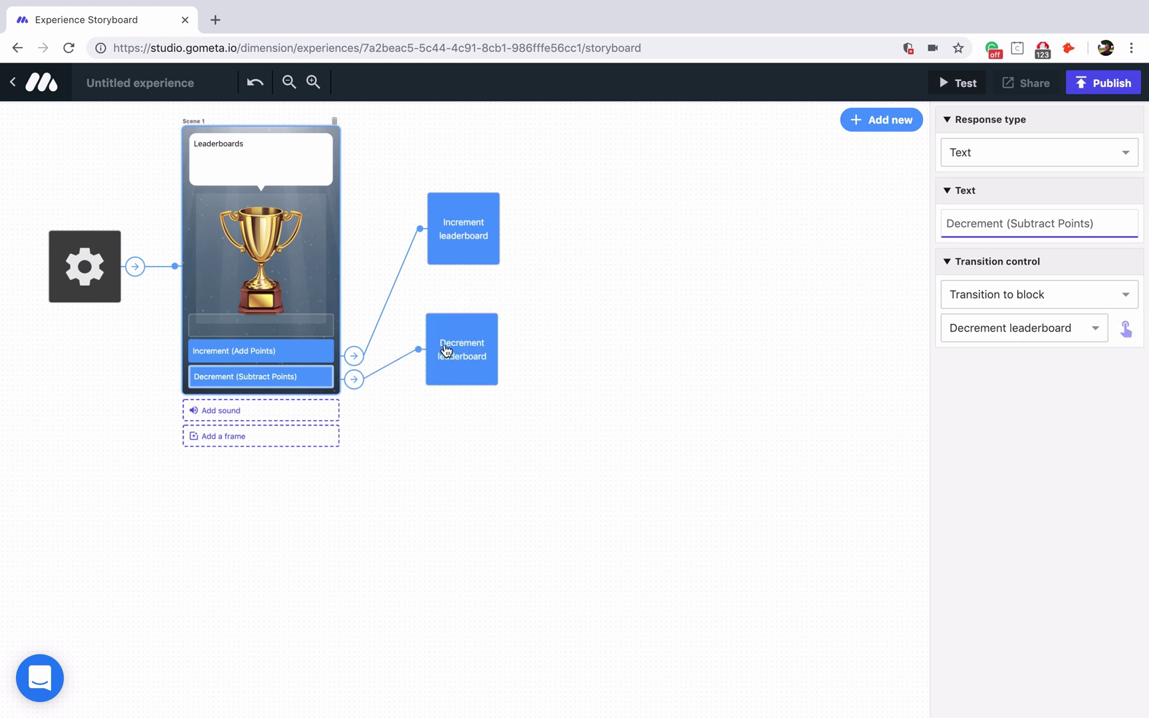
pyautogui.click(458, 228)
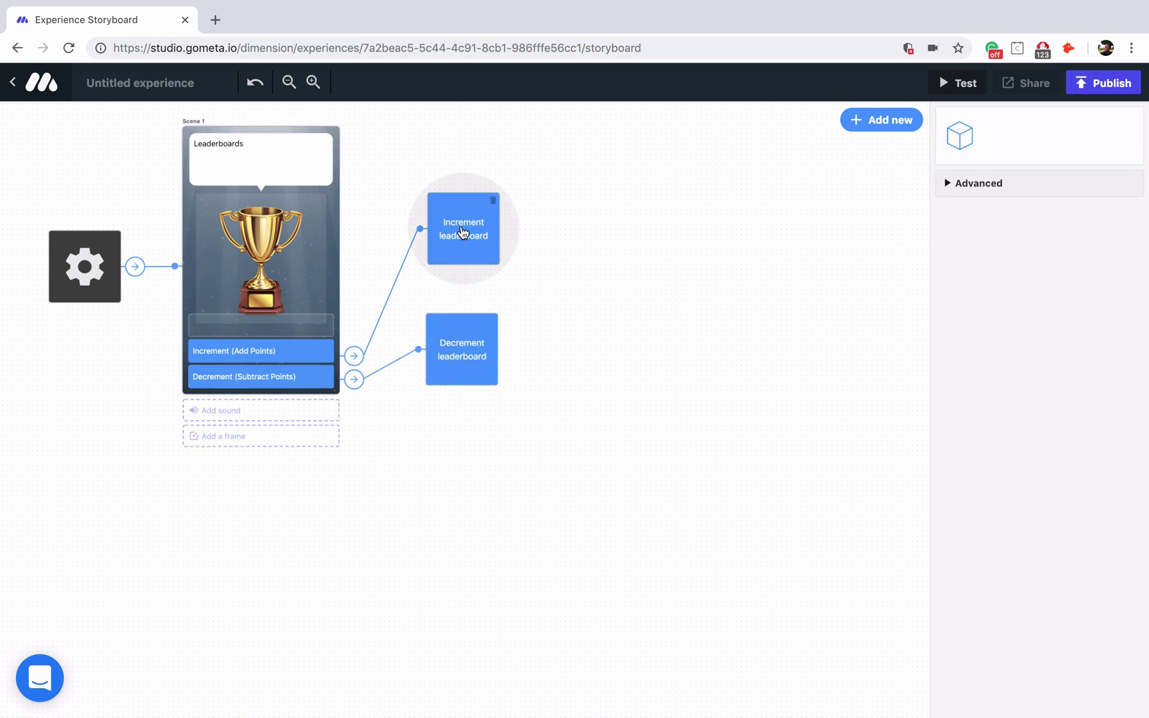
pyautogui.click(462, 344)
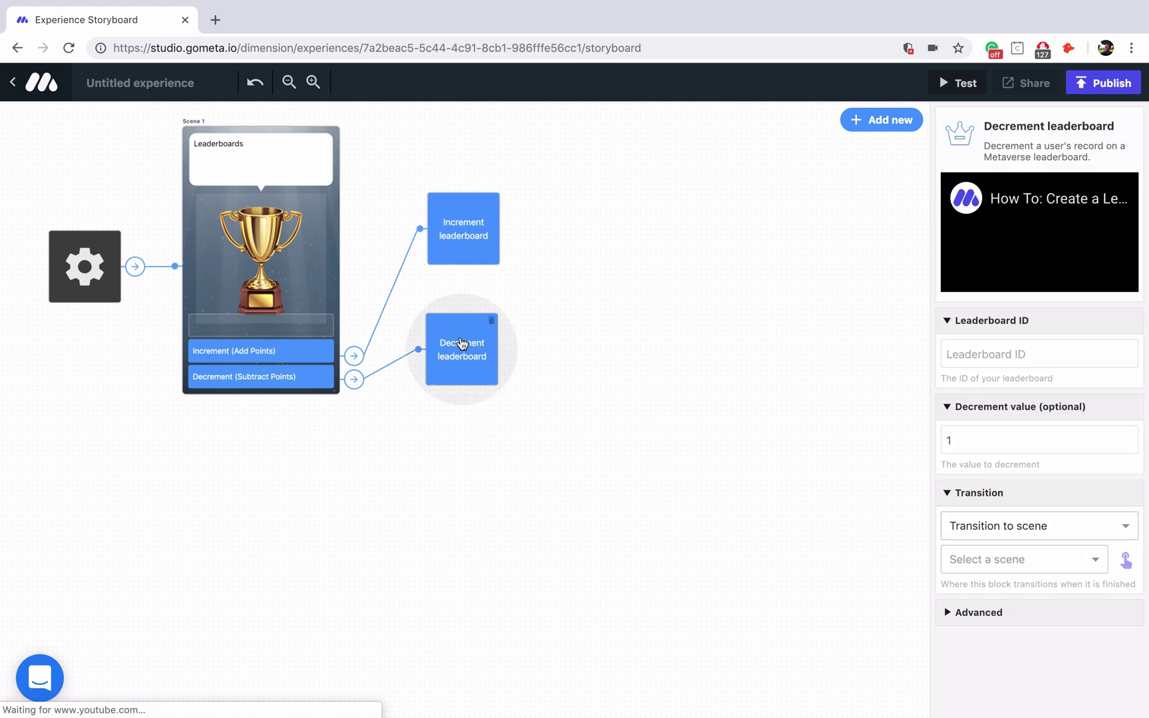
pyautogui.click(468, 234)
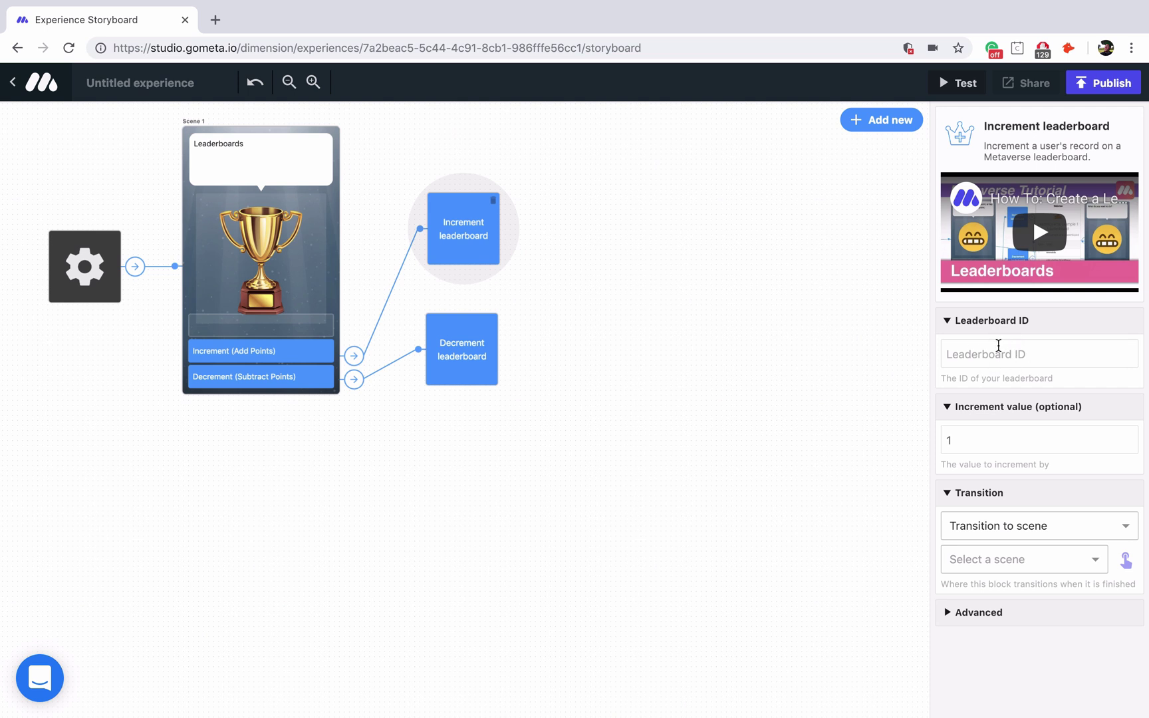
# Load leaderboards.metaverseapp.io in a new browser tab to reach the Create new leaderboard form
pyautogui.click(217, 18)
pyautogui.write('lea')
pyautogui.press('Return')
pyautogui.click(277, 47)
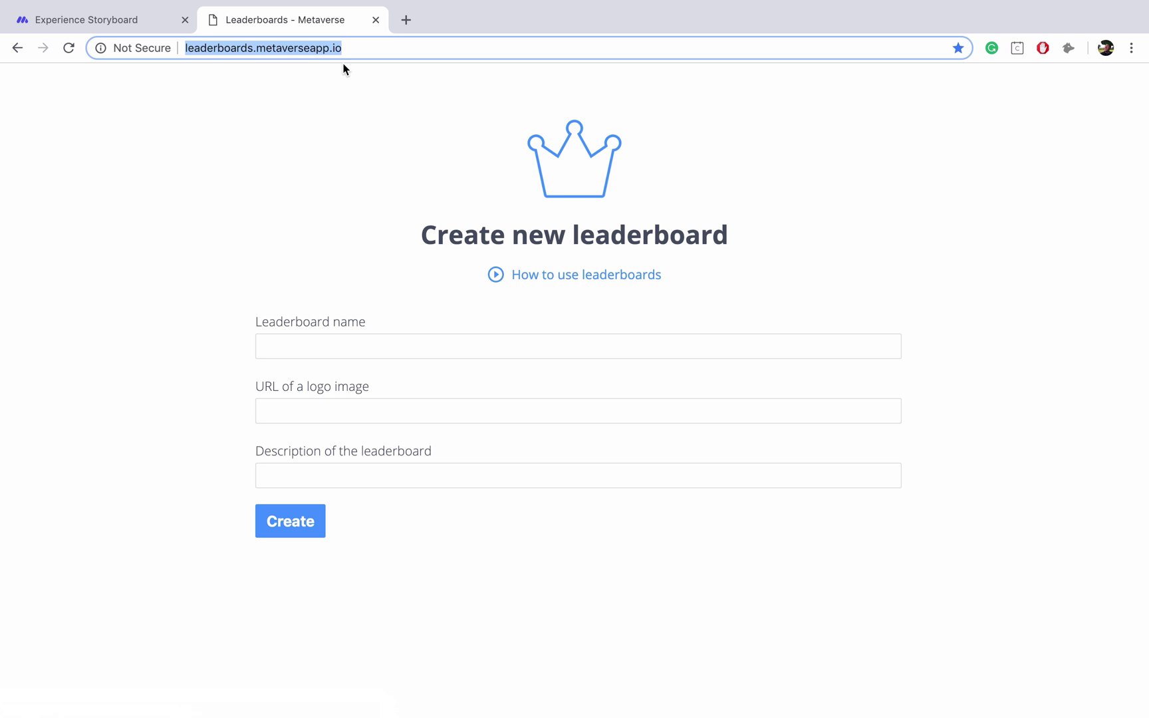
pyautogui.click(353, 230)
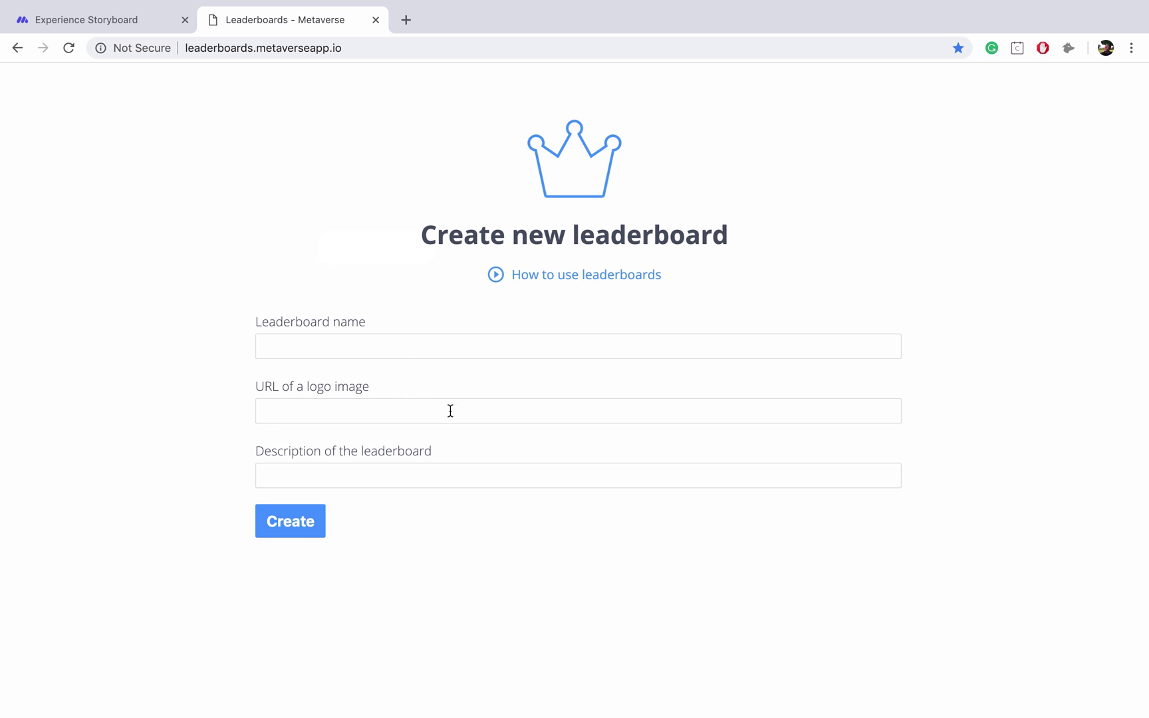
# Name the new leaderboard 'Tutorial'
pyautogui.click(421, 352)
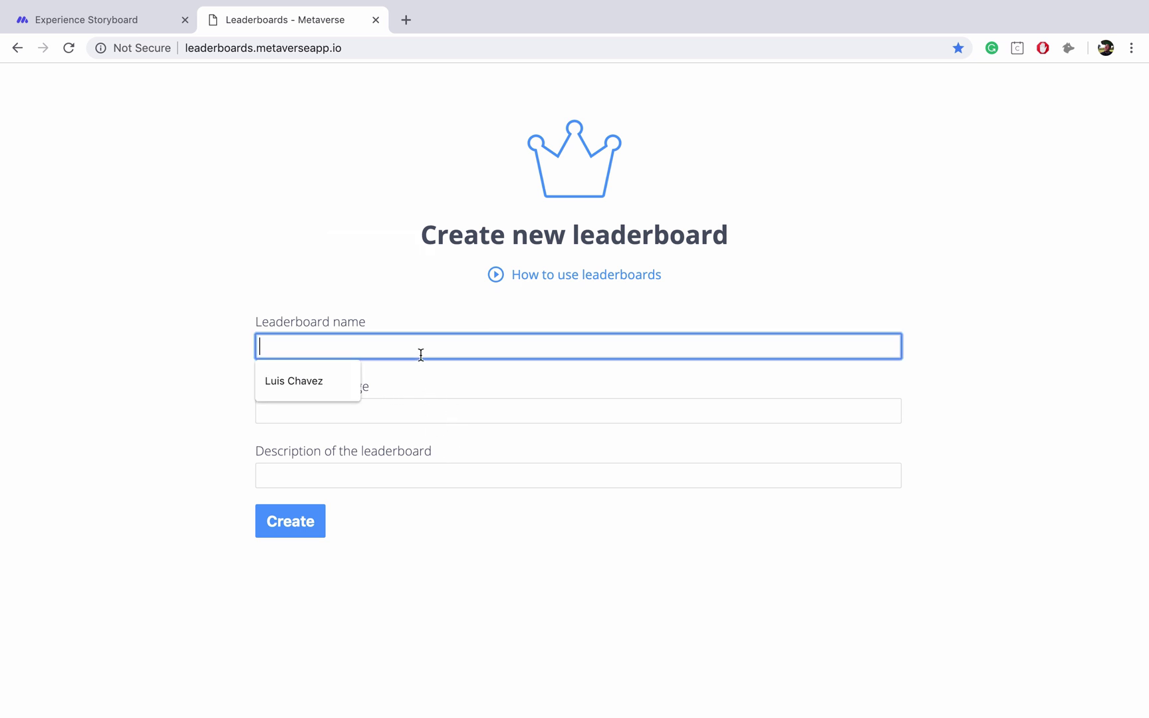
pyautogui.write('Tutorial')
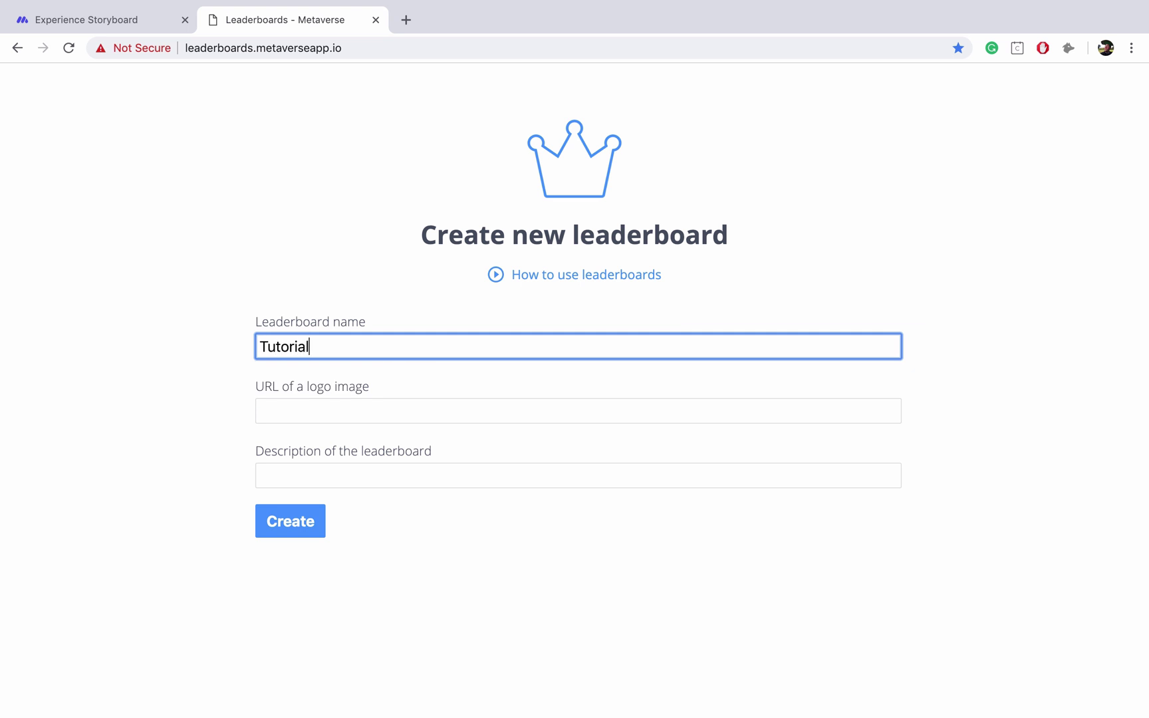
pyautogui.click(415, 405)
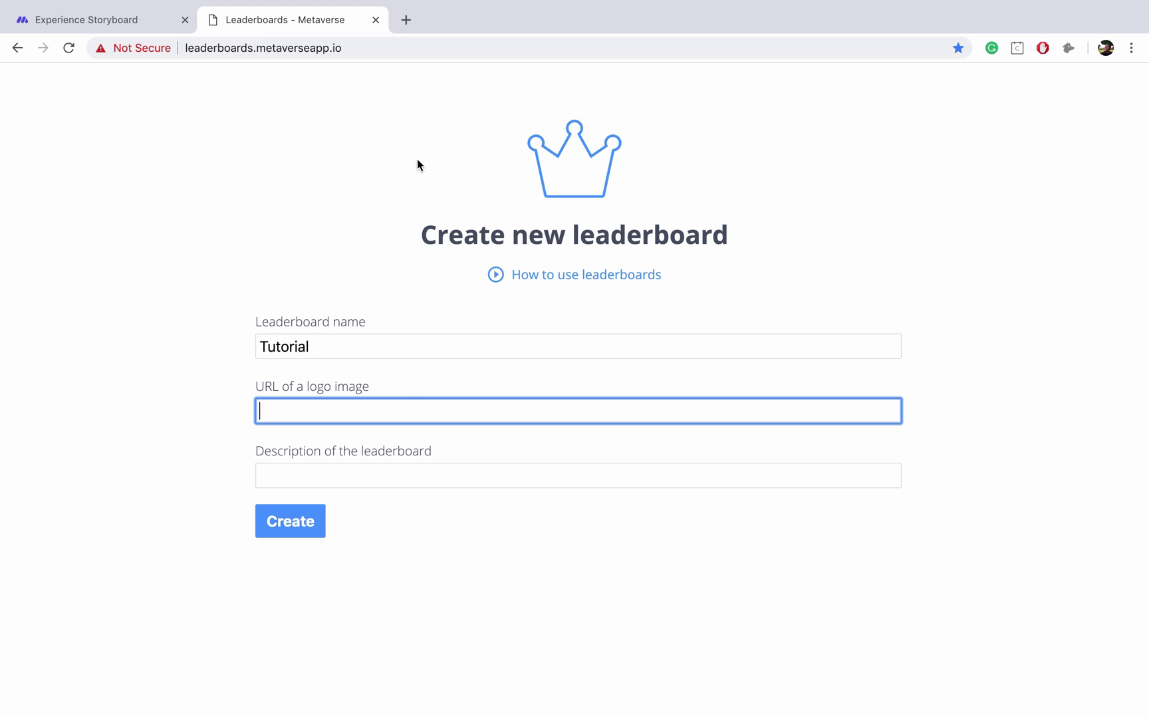
# Search Google Images for 'leaderboard png' and copy the green trophy icon's image address
pyautogui.click(405, 19)
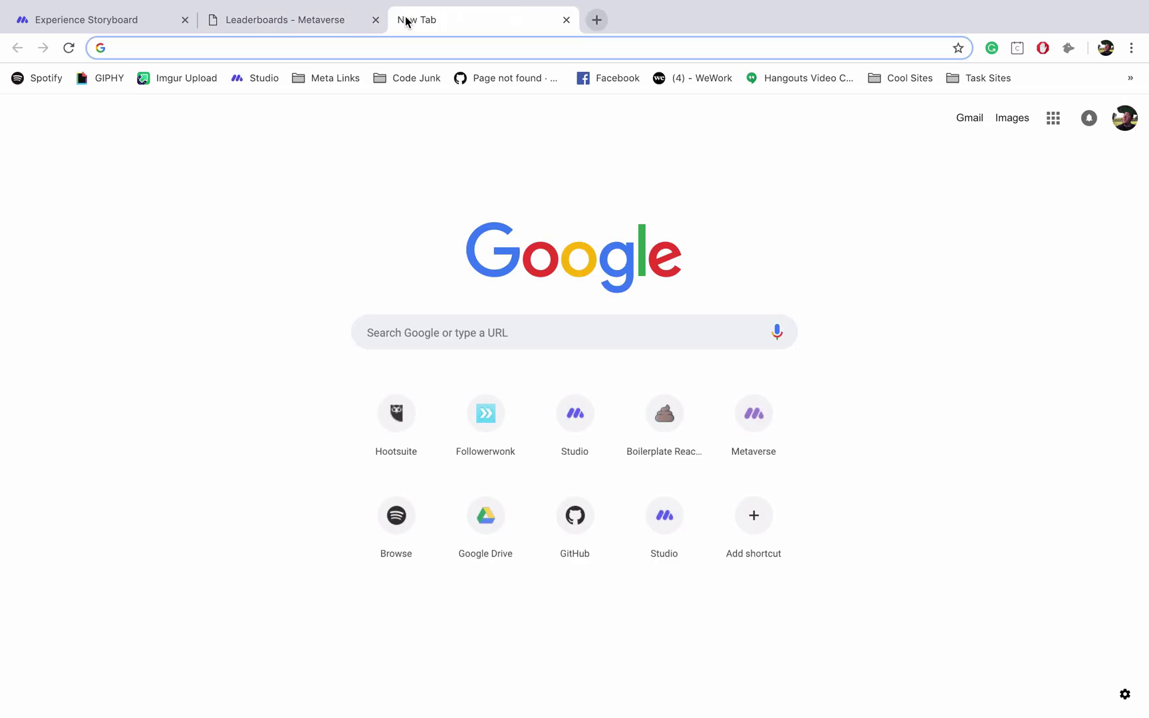
pyautogui.write('leaderboard png')
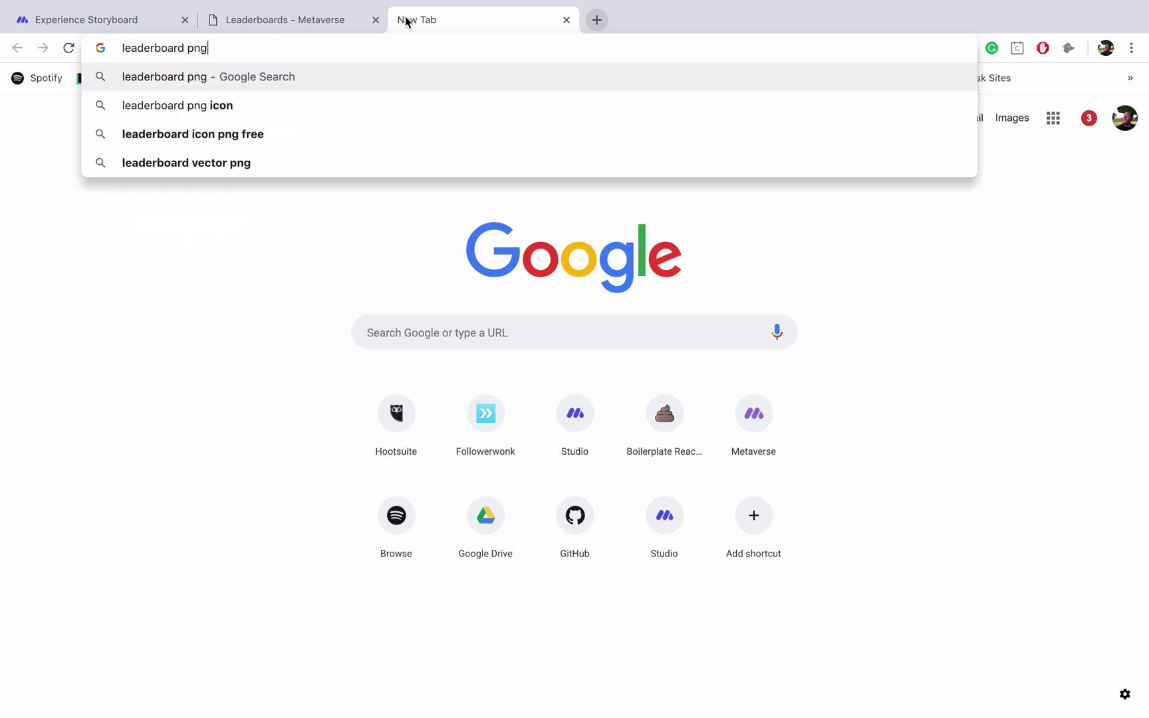
pyautogui.press('Return')
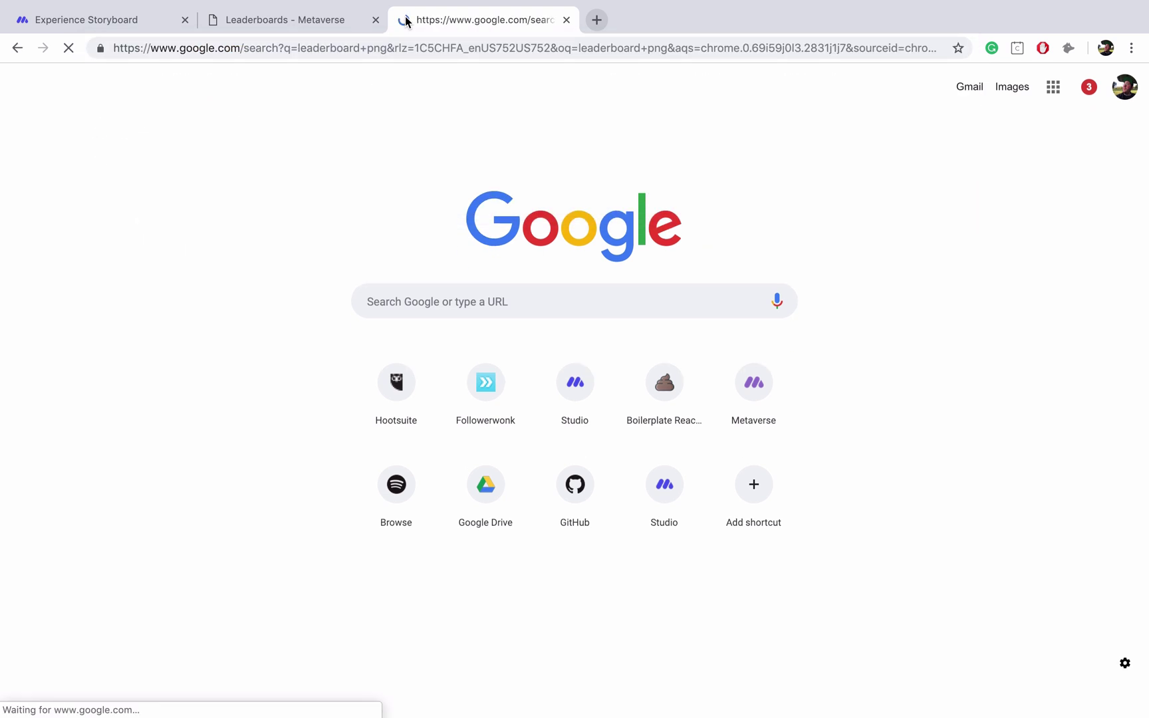
pyautogui.click(198, 249)
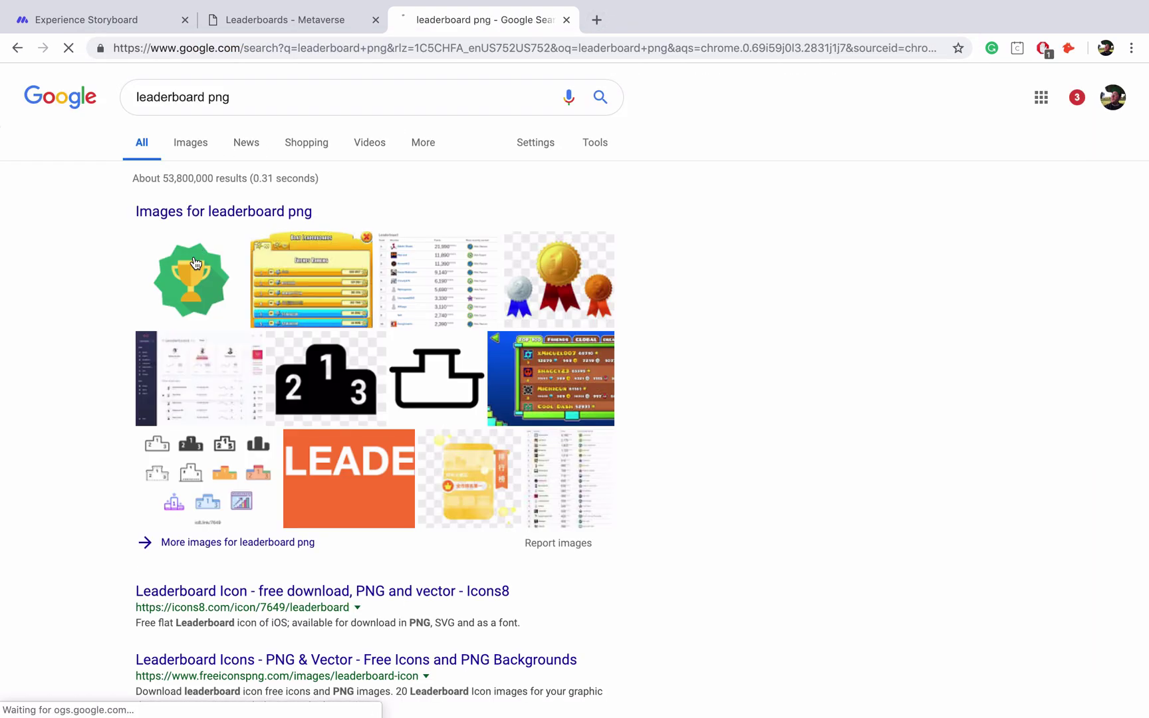
pyautogui.click(200, 277)
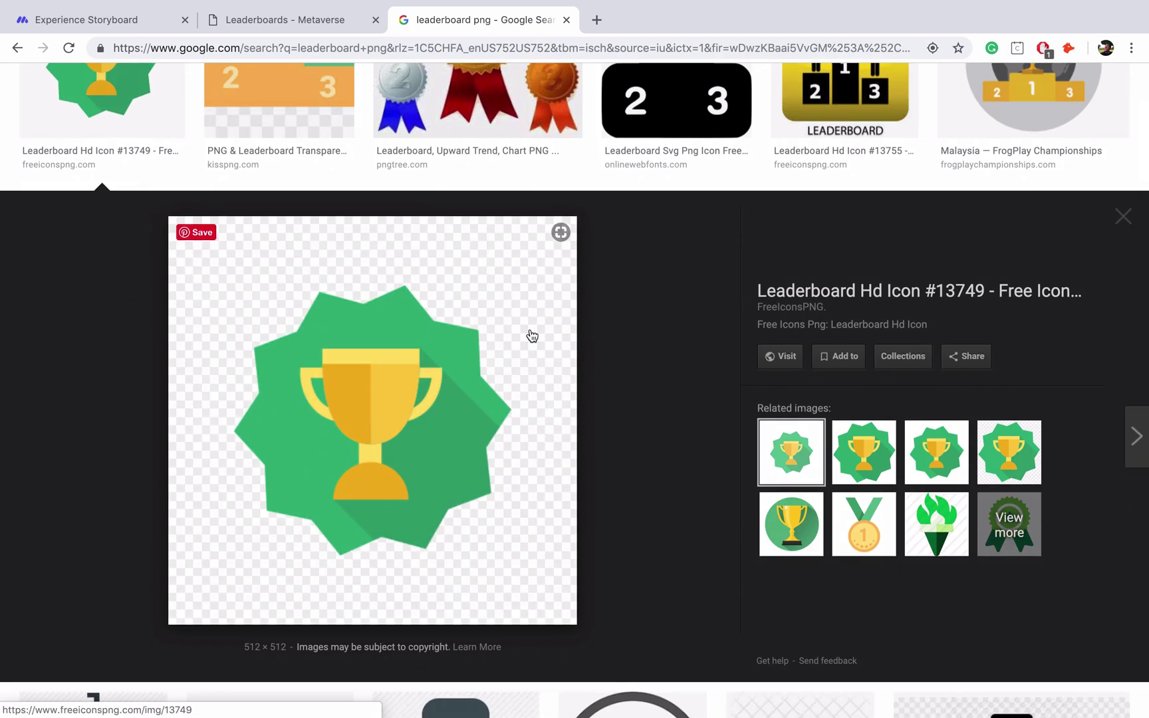
pyautogui.rightClick(450, 376)
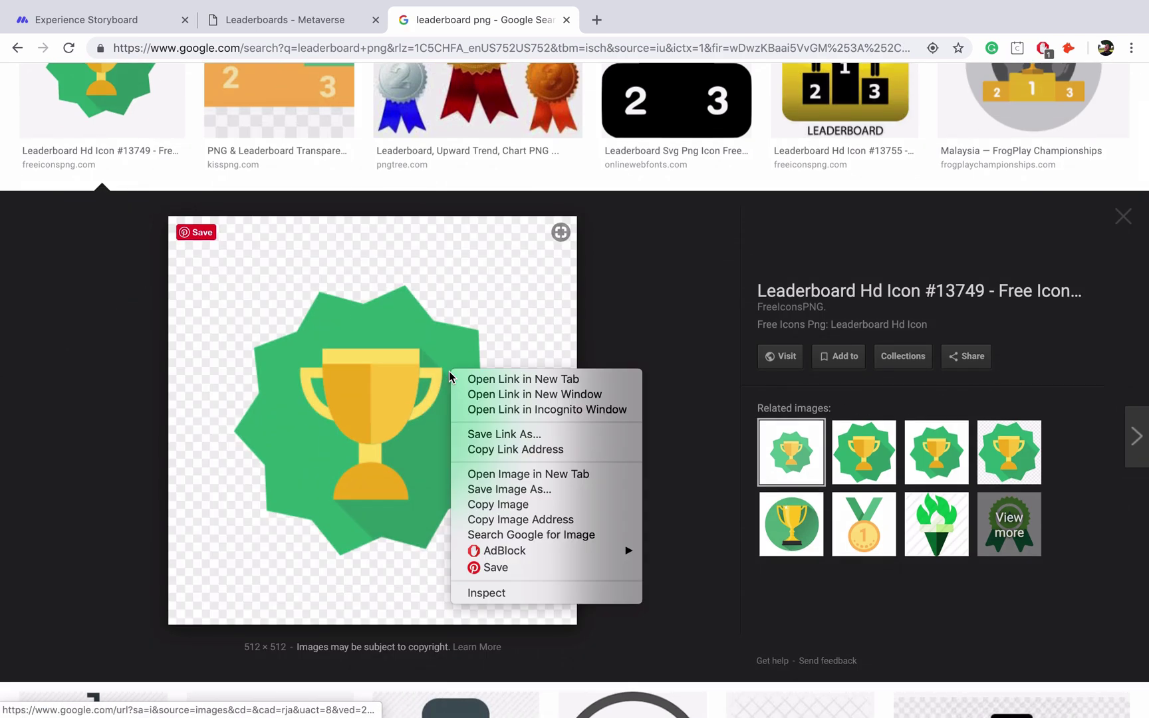
pyautogui.click(542, 520)
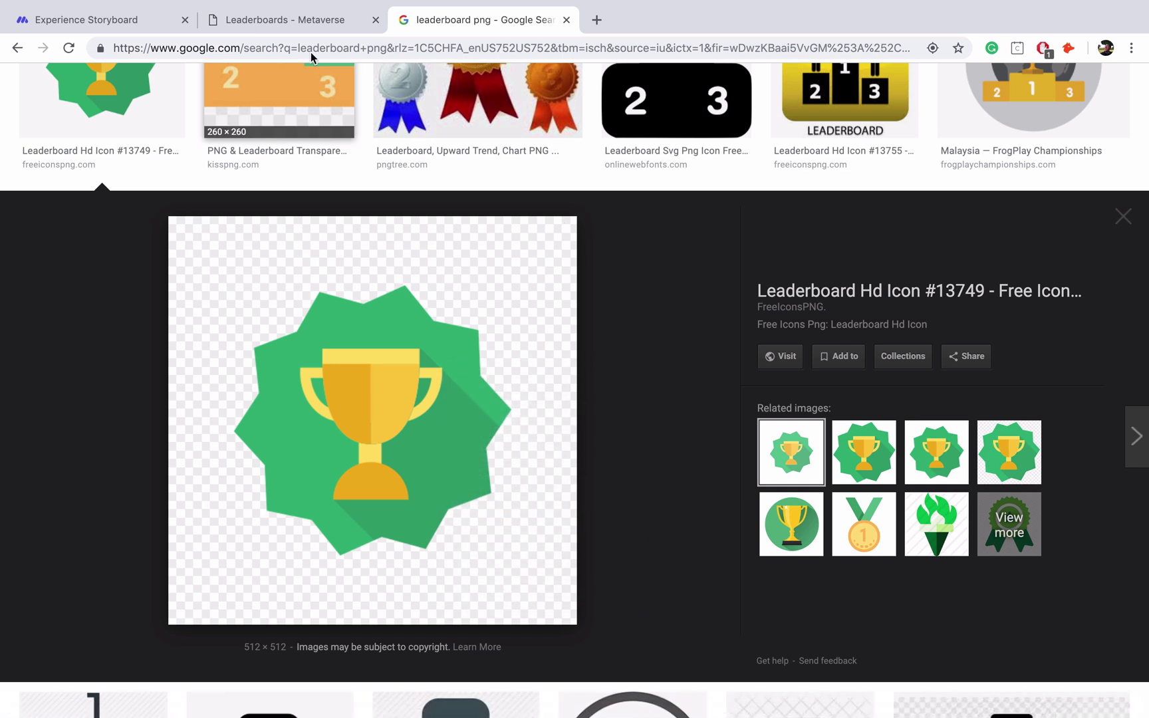
# Paste the trophy address as logo URL and add description 'This is for the Leaderboards tutorial.'
pyautogui.click(311, 22)
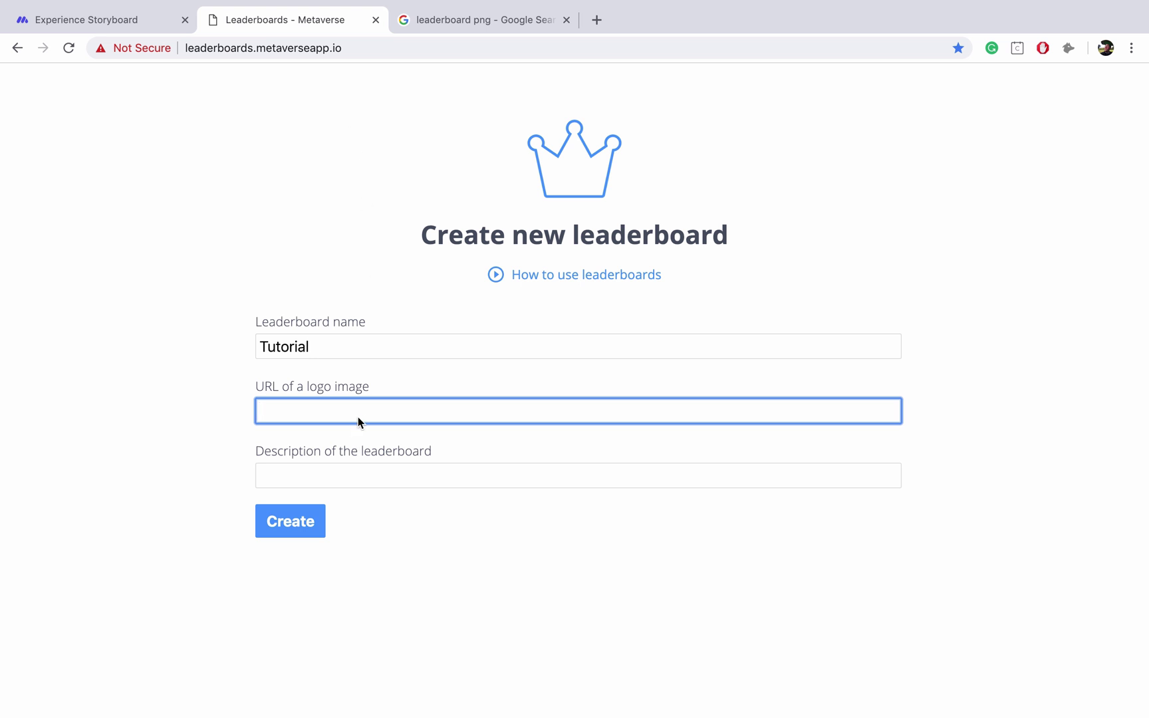
pyautogui.write('https://www.freeiconspng.com/uploads/leaderboard-icon-9.png')
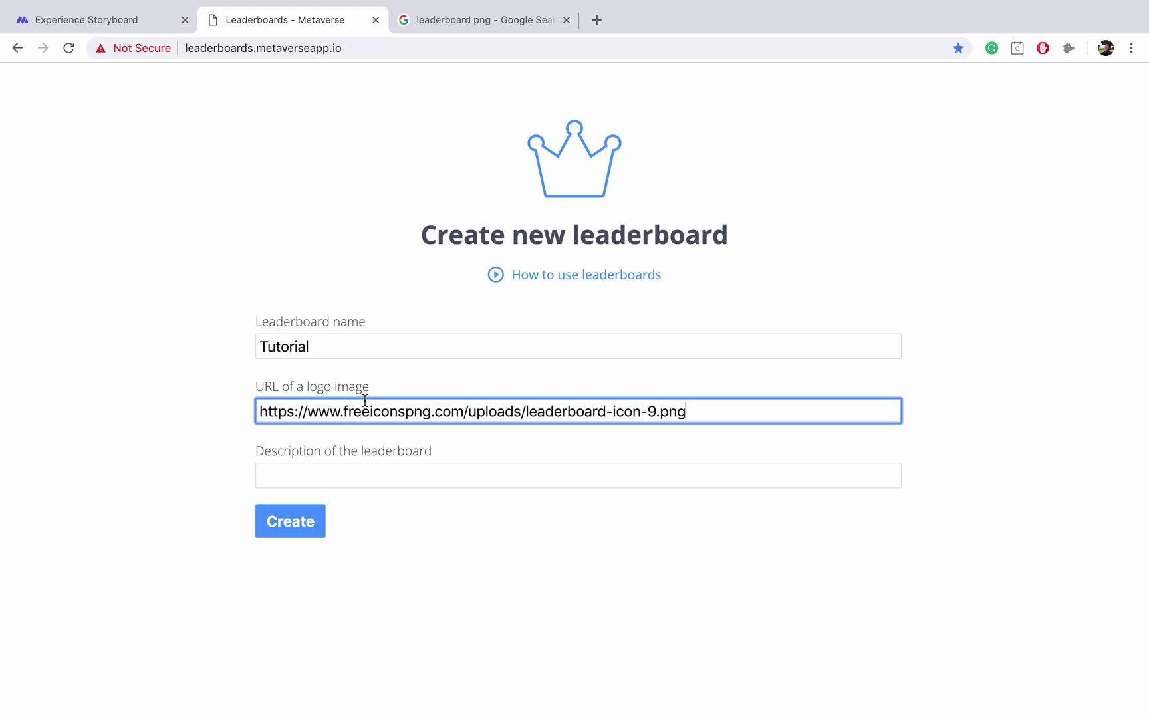
pyautogui.click(361, 469)
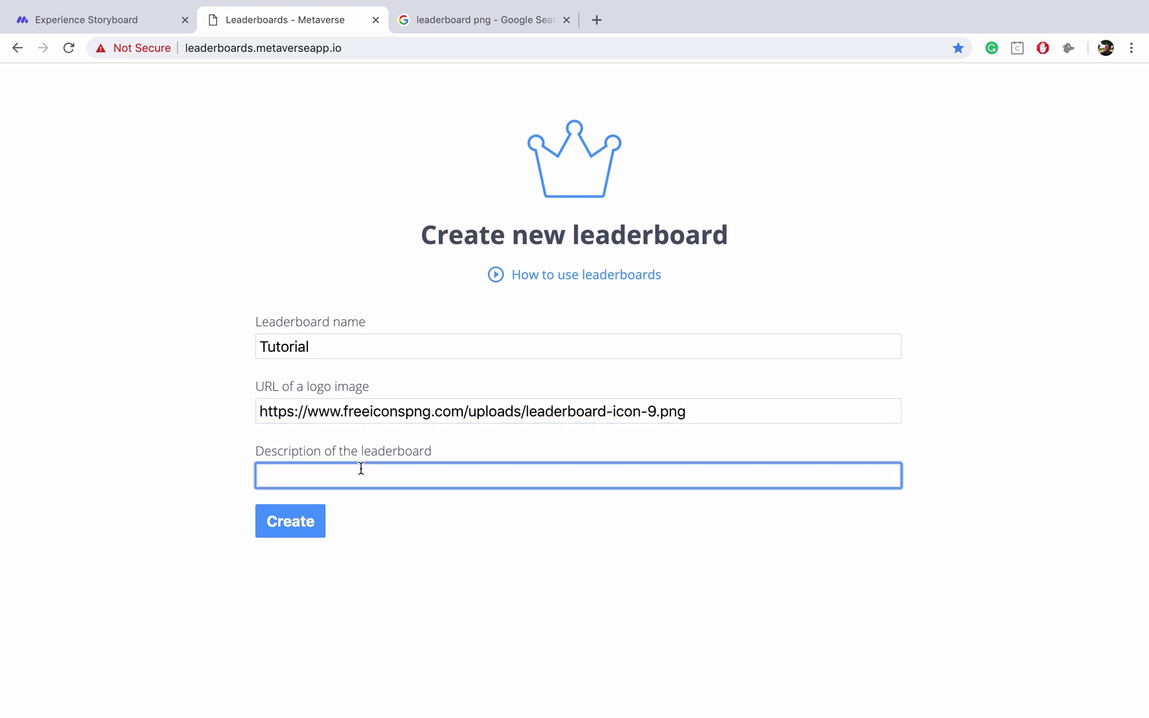
pyautogui.write('This is for the Leaderboards tutor')
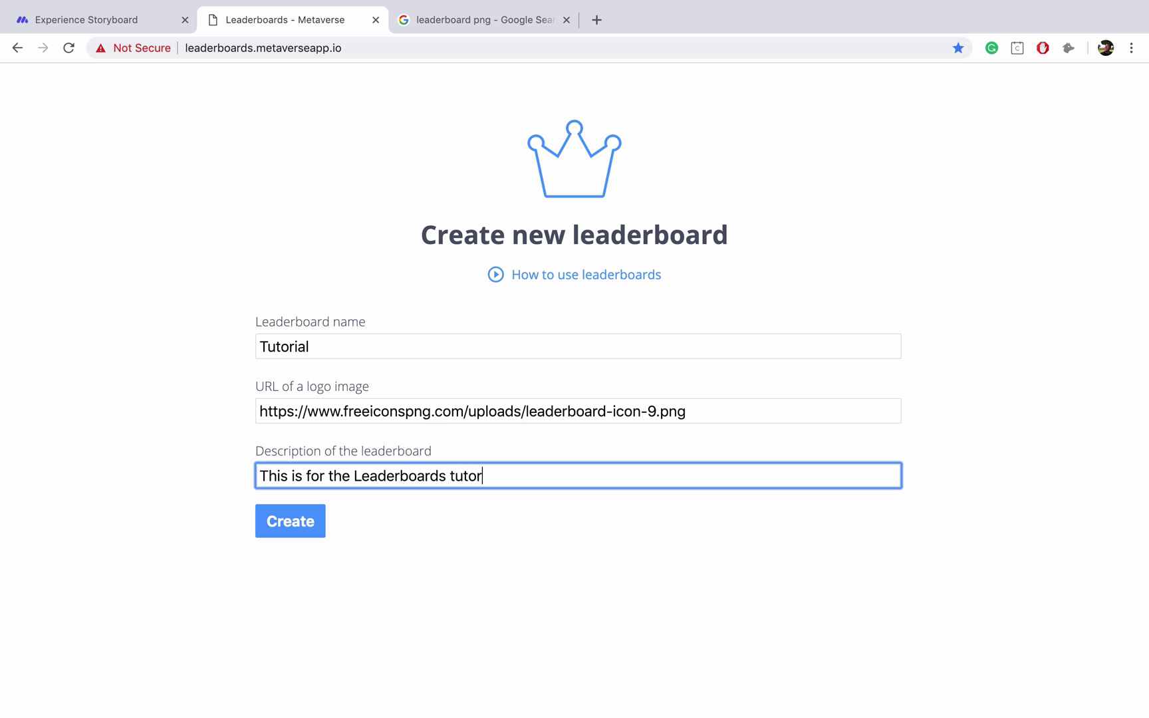
pyautogui.write('ial.')
# Create the Tutorial leaderboard and scroll down to its API key confirmation
pyautogui.click(309, 522)
pyautogui.scroll(-2, 485, 521)
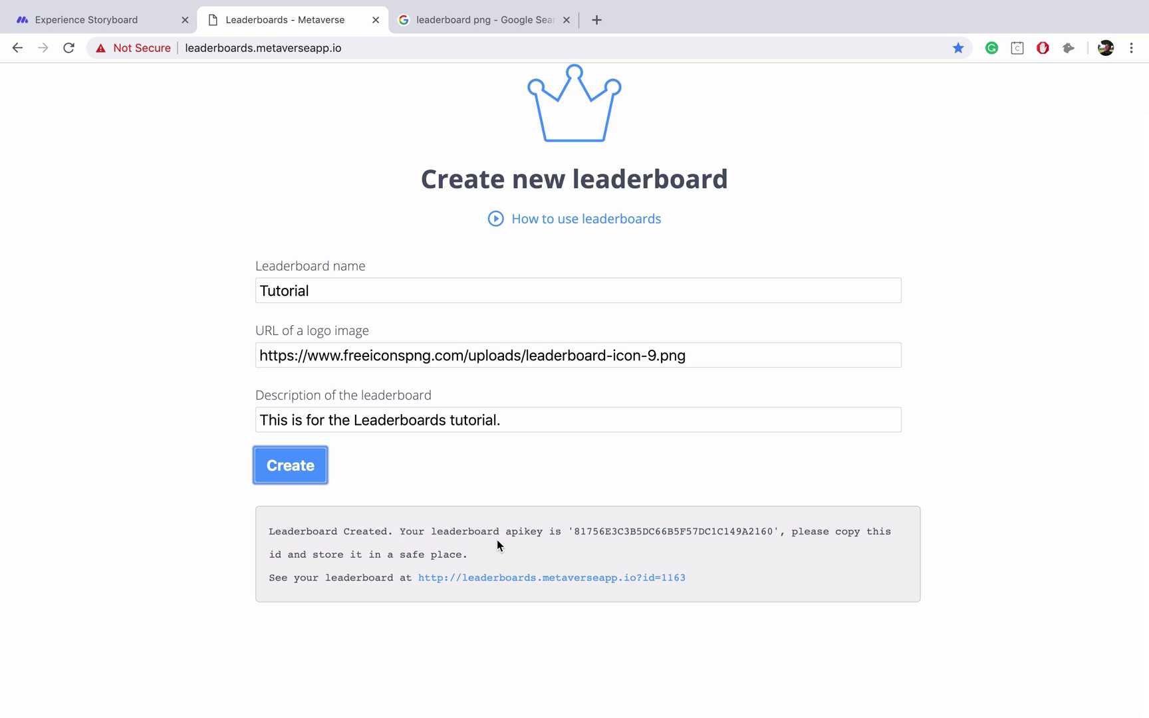
# Add a trophy Scene 2 below Scene 1 and paste the leaderboard confirmation message into its dialogue
pyautogui.moveTo(687, 578); pyautogui.dragTo(270, 528)
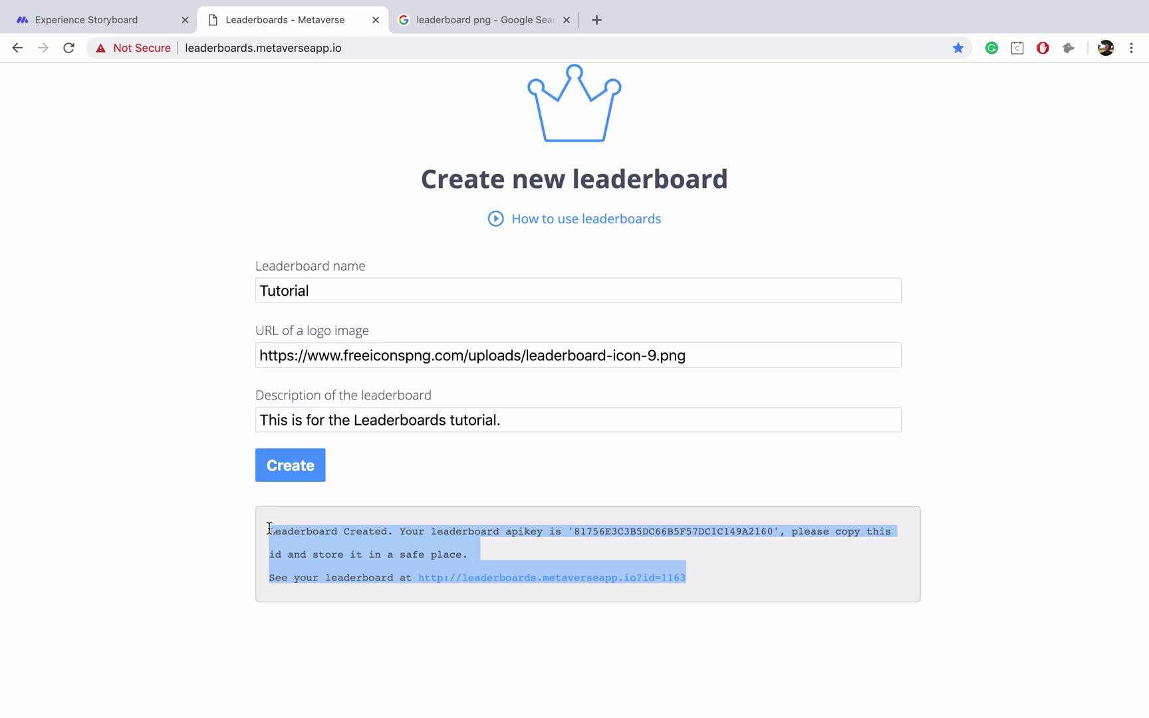
pyautogui.click(110, 20)
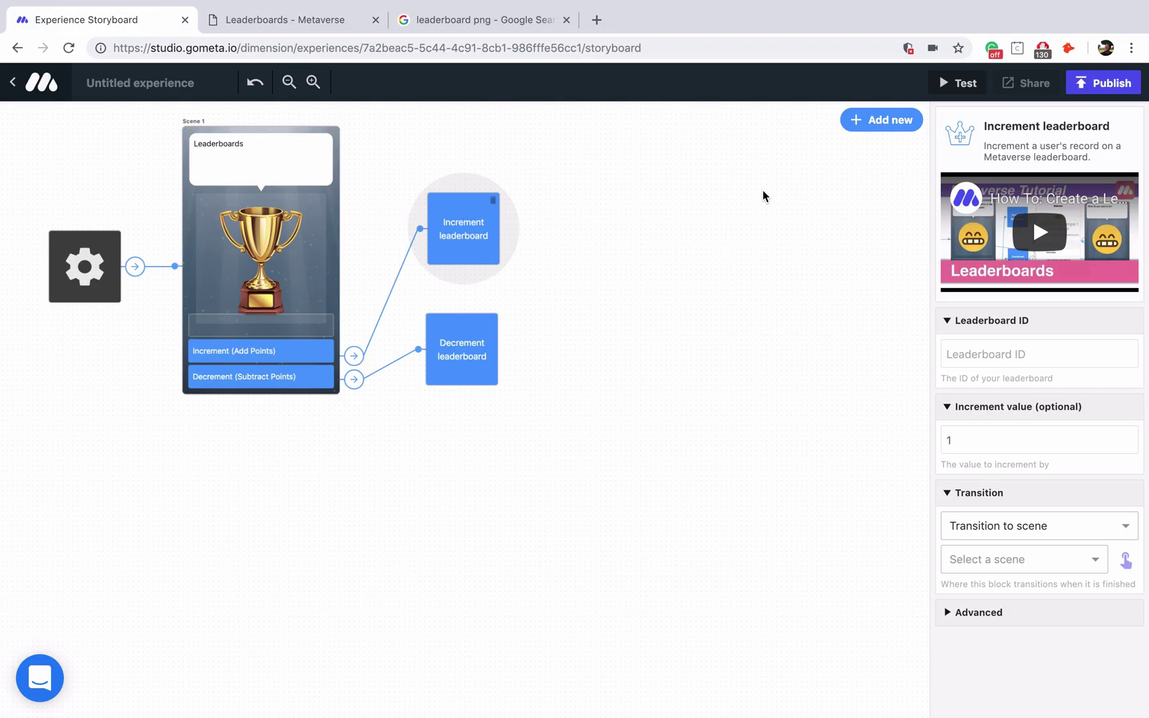
pyautogui.click(885, 120)
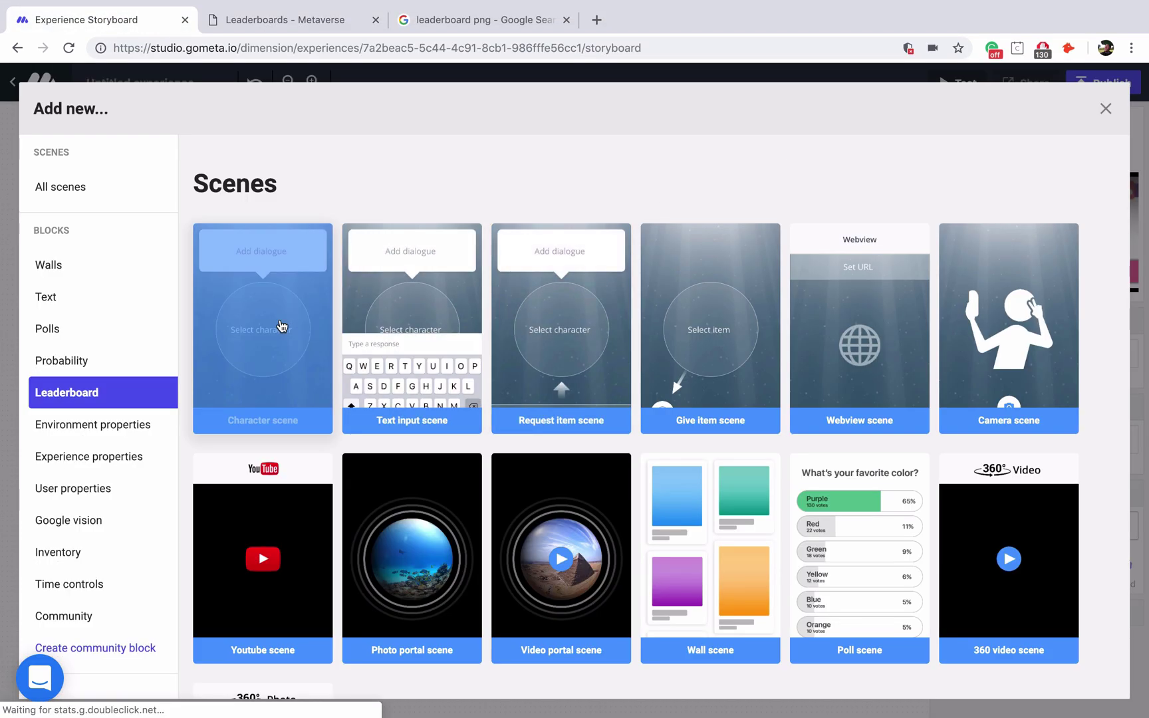
pyautogui.press('Escape')
pyautogui.moveTo(532, 203); pyautogui.dragTo(312, 498)
pyautogui.click(291, 468)
pyautogui.hotkey('ctrl', 'v')
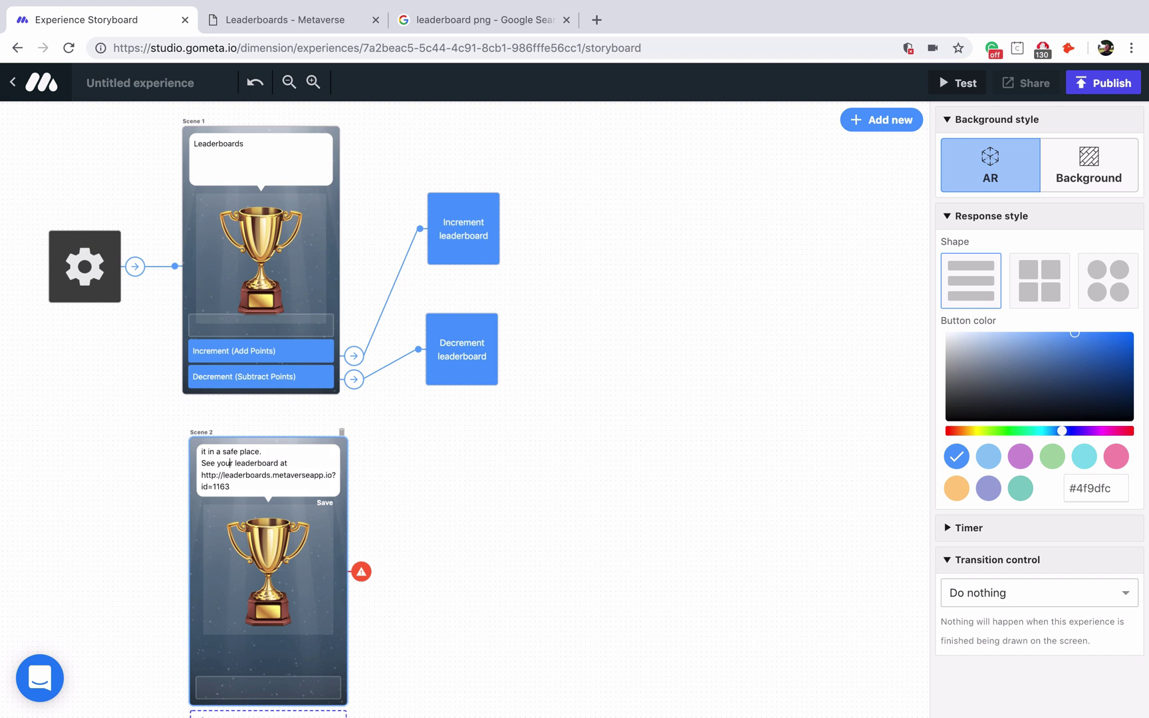
pyautogui.scroll(5, 229, 463)
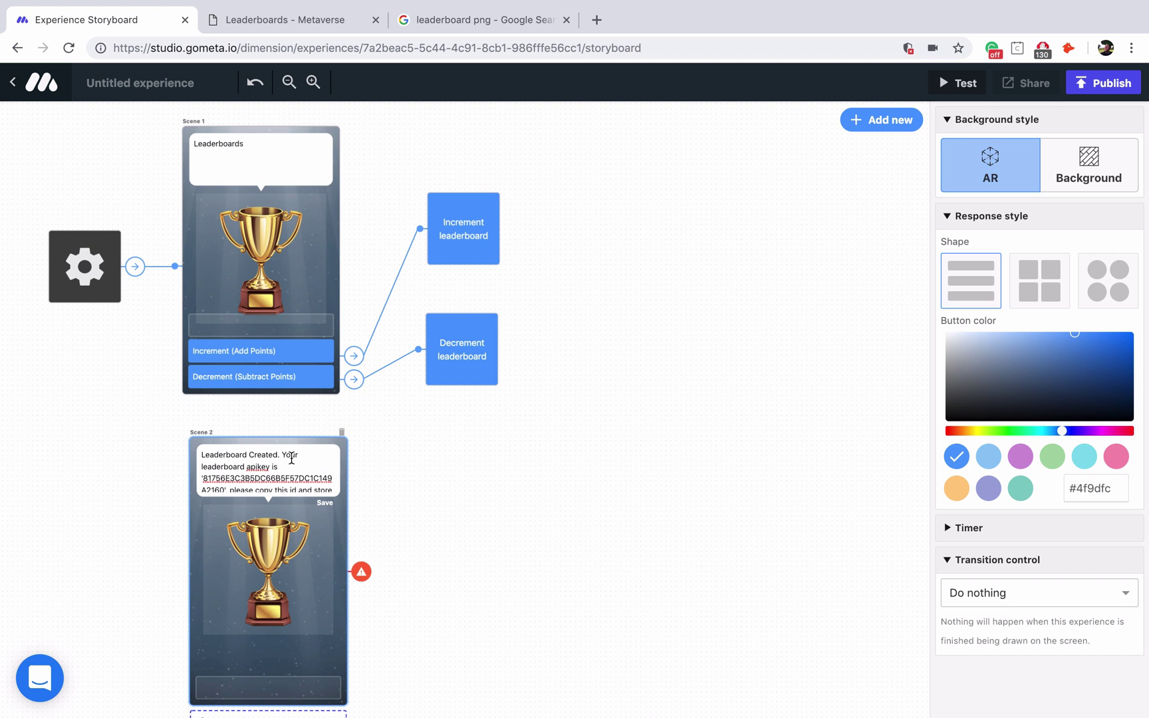
# Copy the Tutorial leaderboard's API key and set it as the Increment block's Leaderboard ID
pyautogui.click(333, 16)
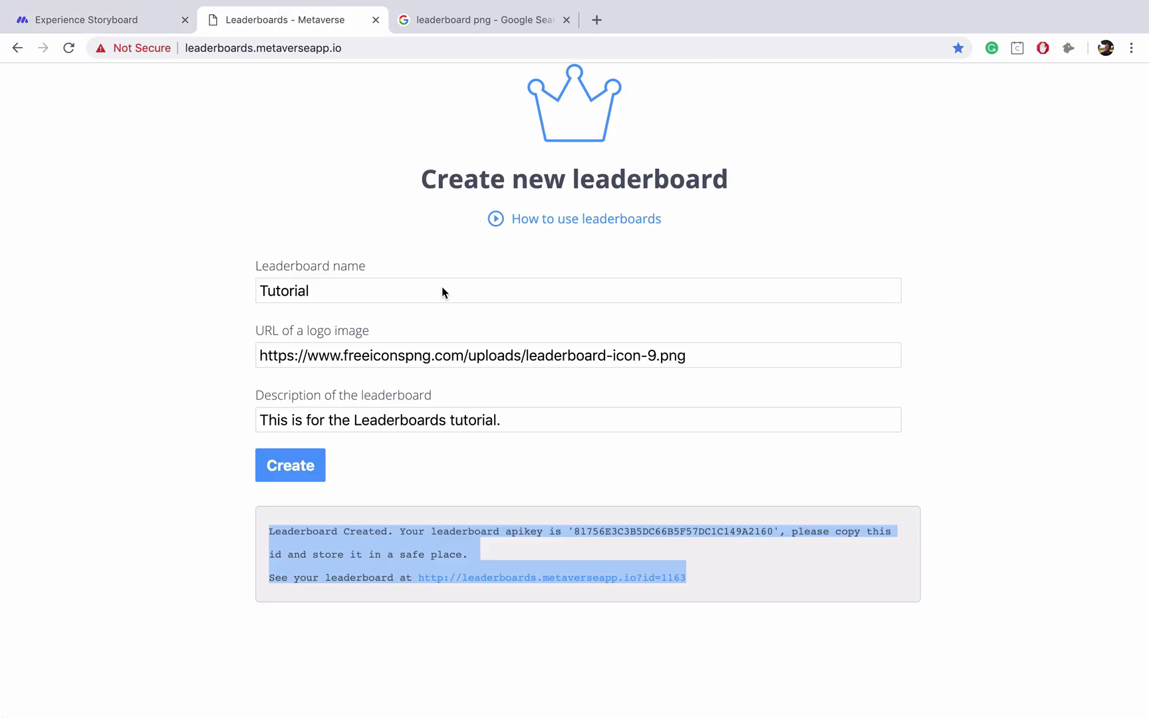
pyautogui.click(556, 547)
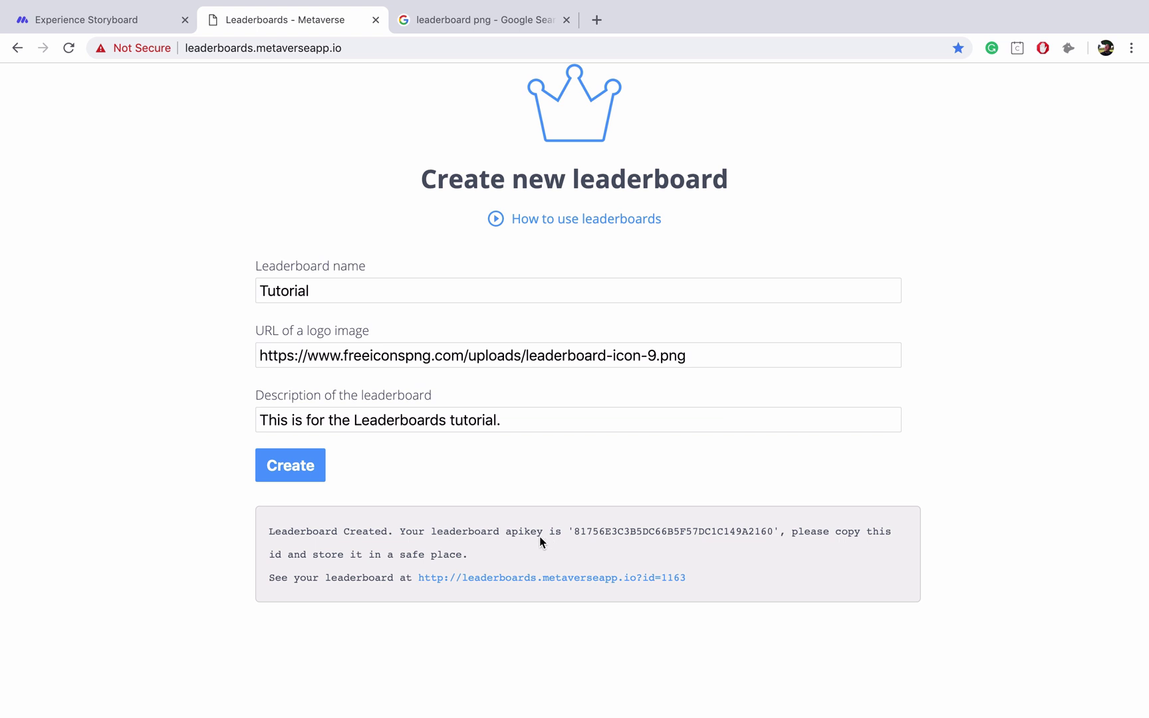
pyautogui.doubleClick(650, 532)
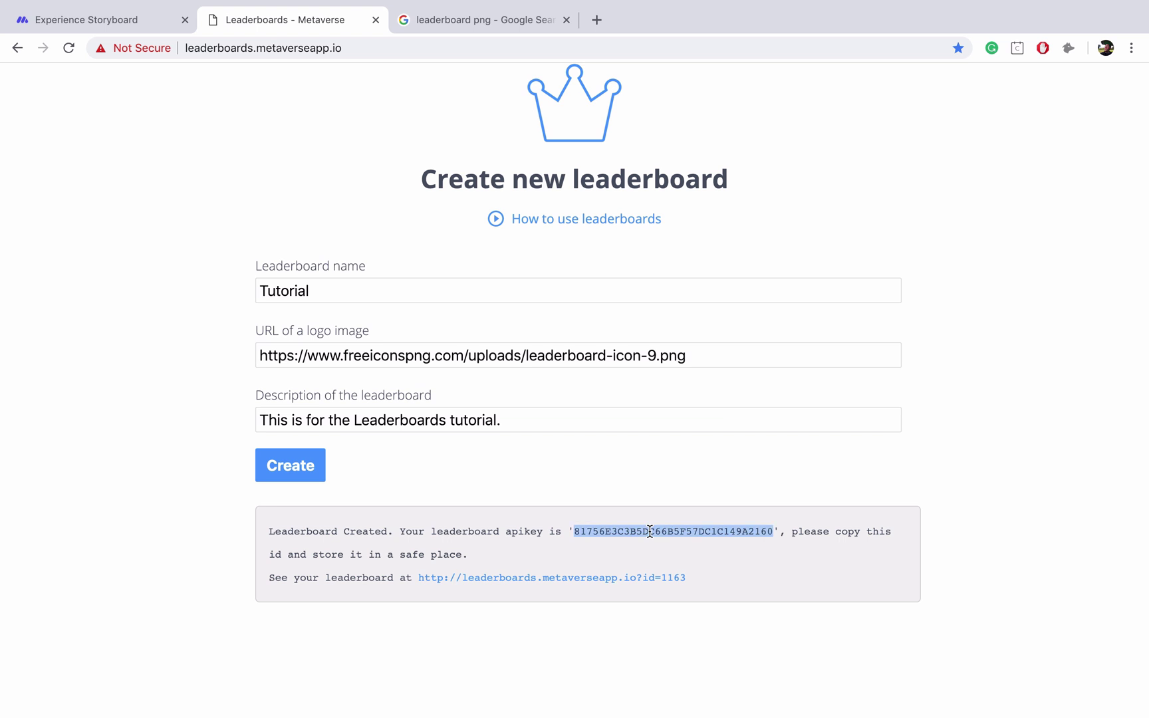
pyautogui.click(146, 30)
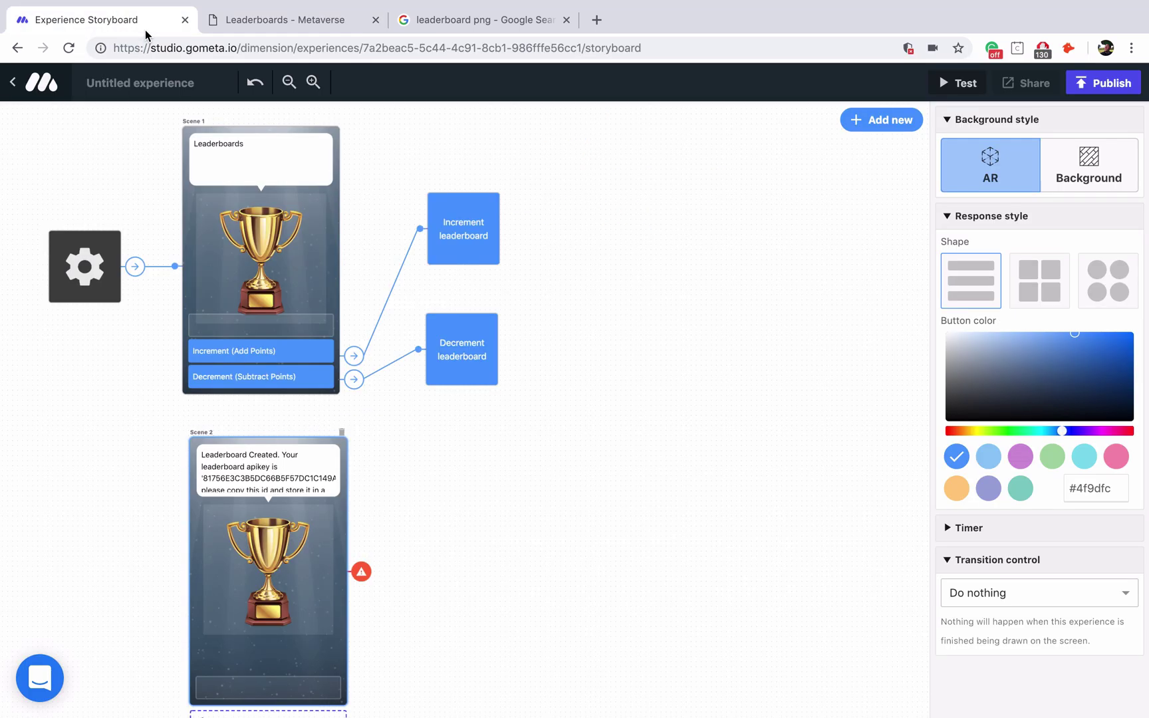
pyautogui.click(477, 230)
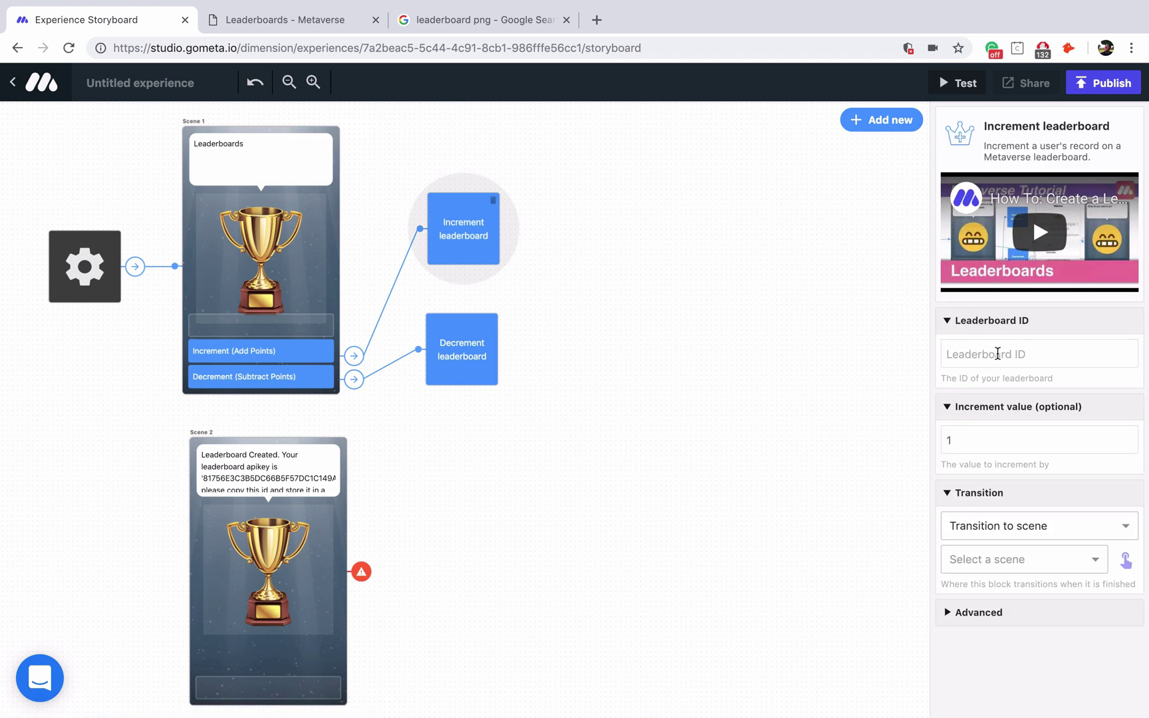
pyautogui.click(998, 353)
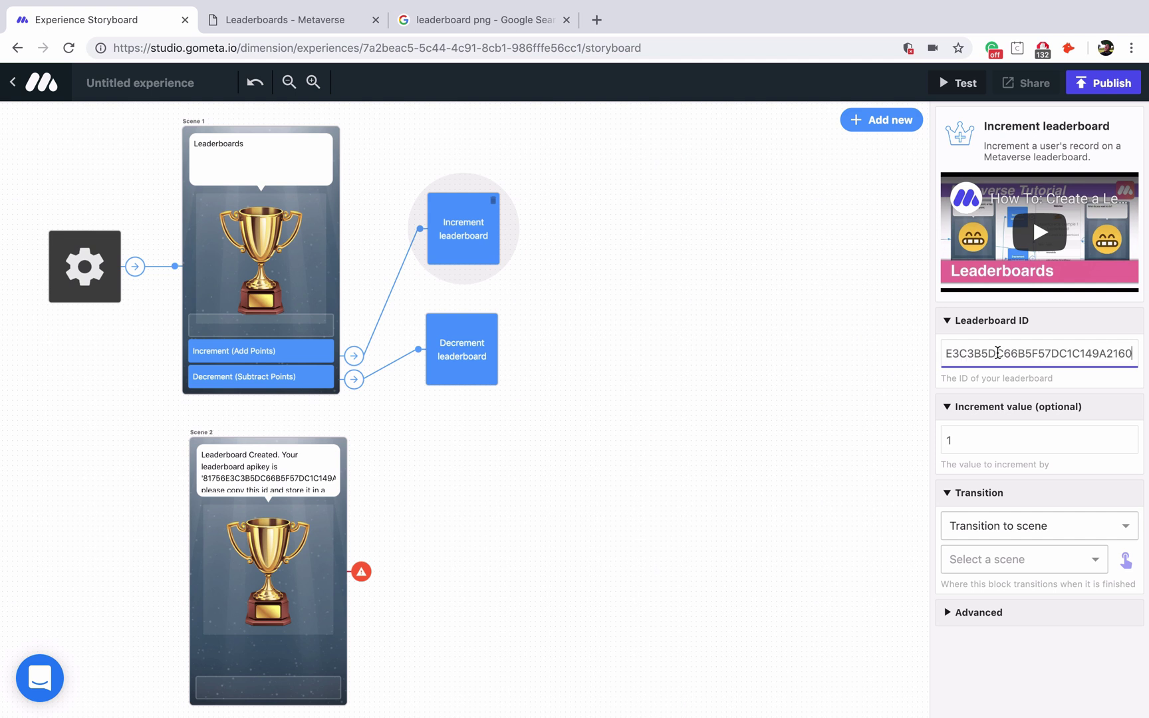
# Paste the same API key as the Decrement block's Leaderboard ID
pyautogui.click(425, 341)
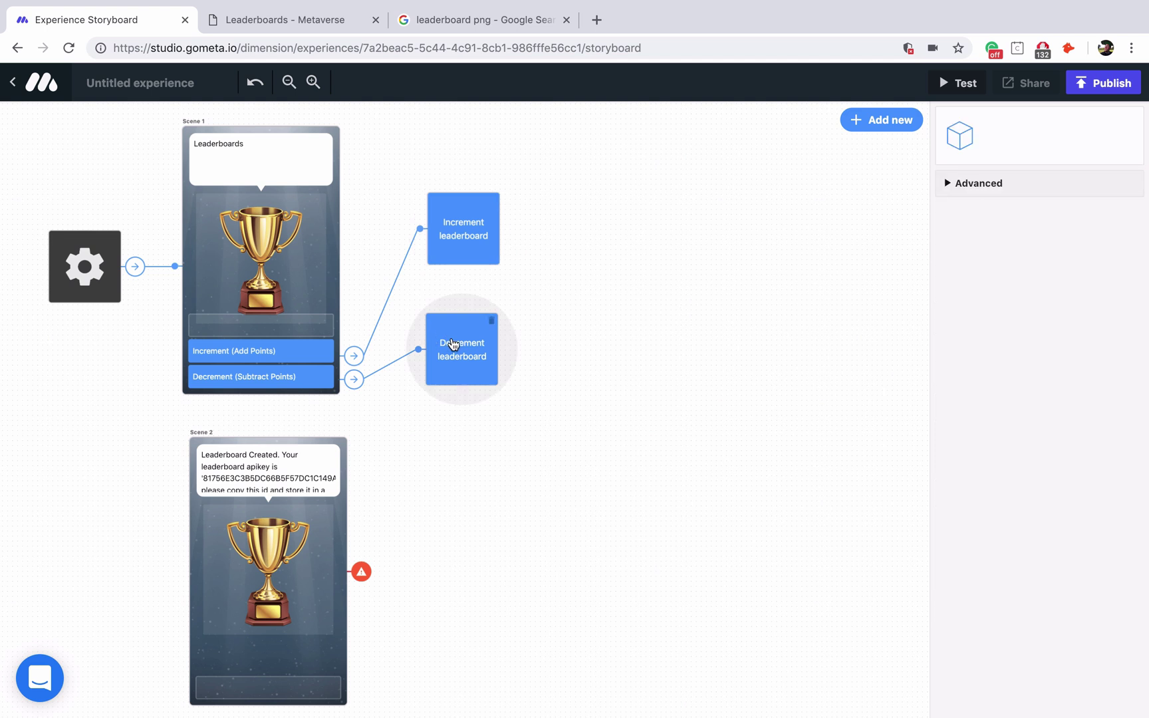
pyautogui.click(982, 362)
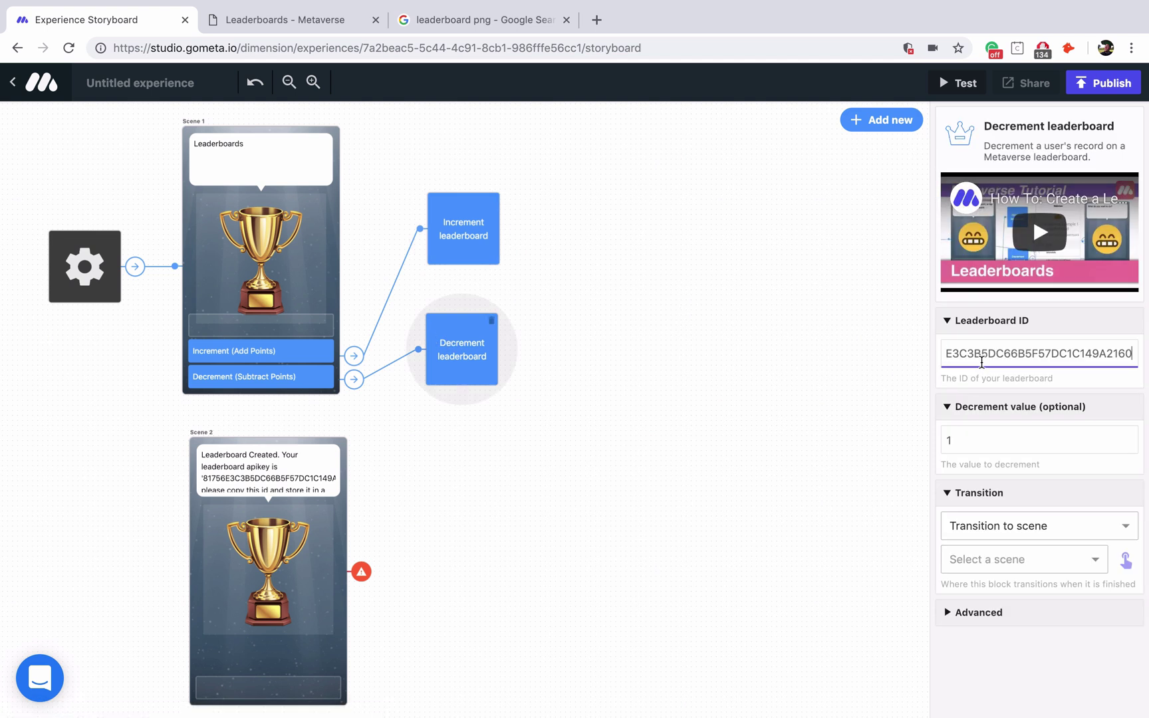
pyautogui.click(468, 234)
pyautogui.click(468, 234)
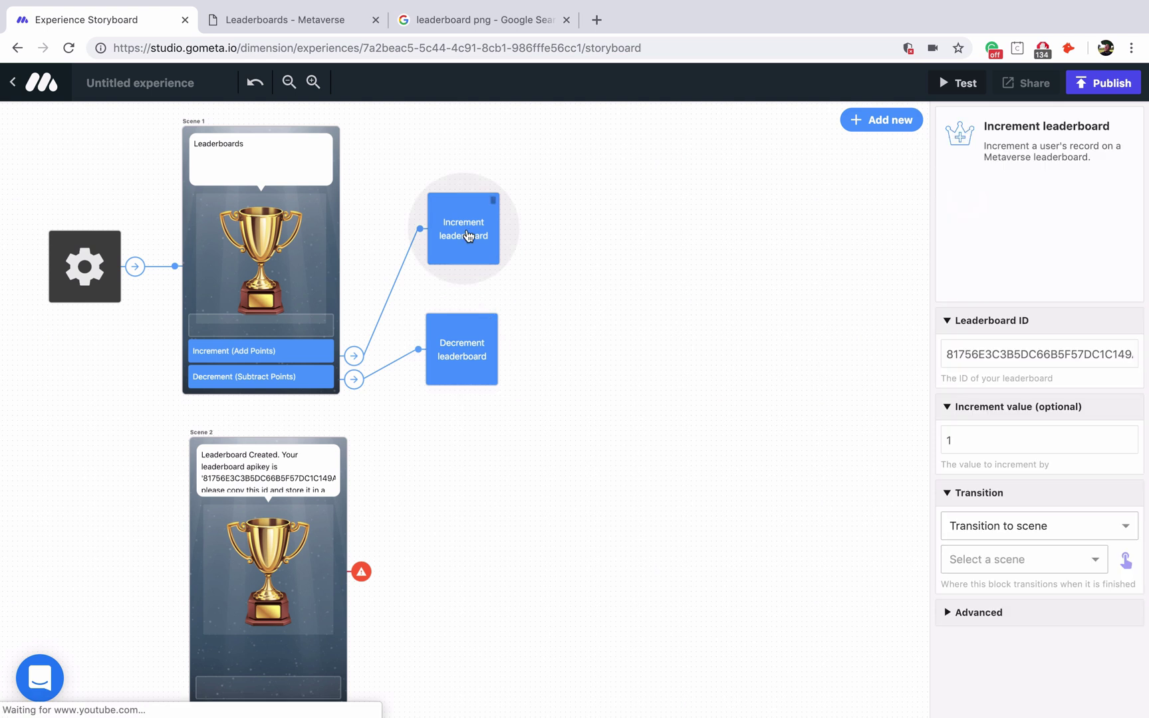
# Open the 'See your leaderboard' link in a new tab, view the empty Tutorial Leaderboard page, then return to the storyboard
pyautogui.click(329, 20)
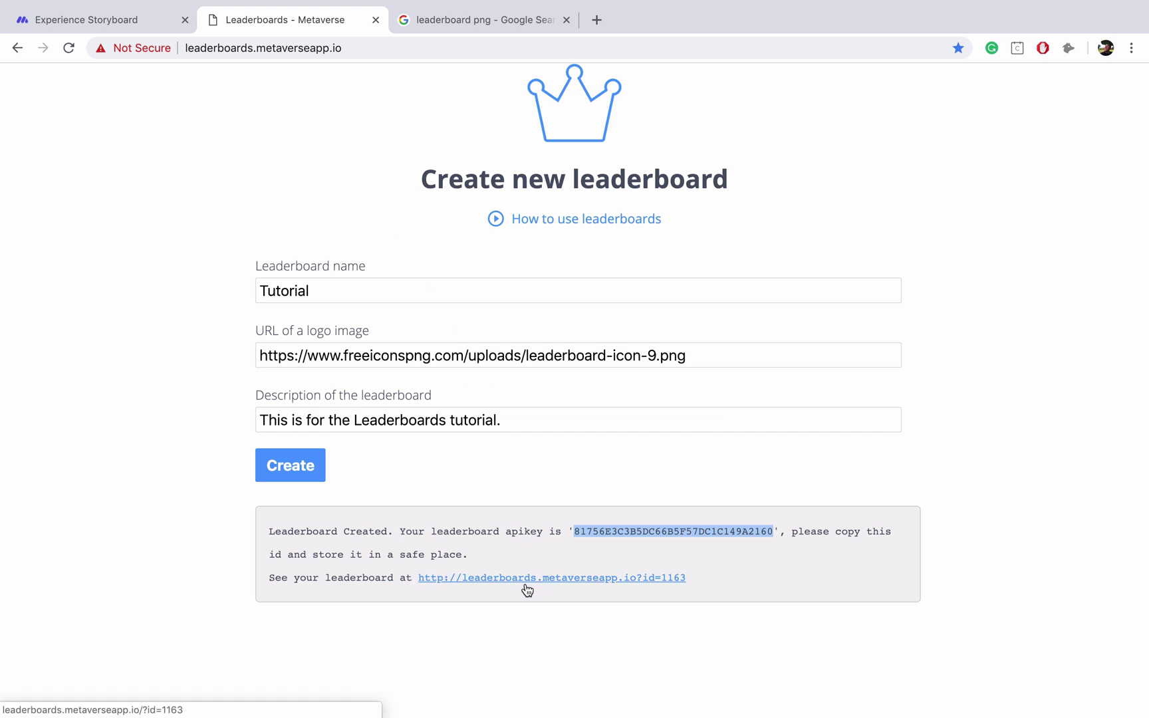
pyautogui.rightClick(579, 581)
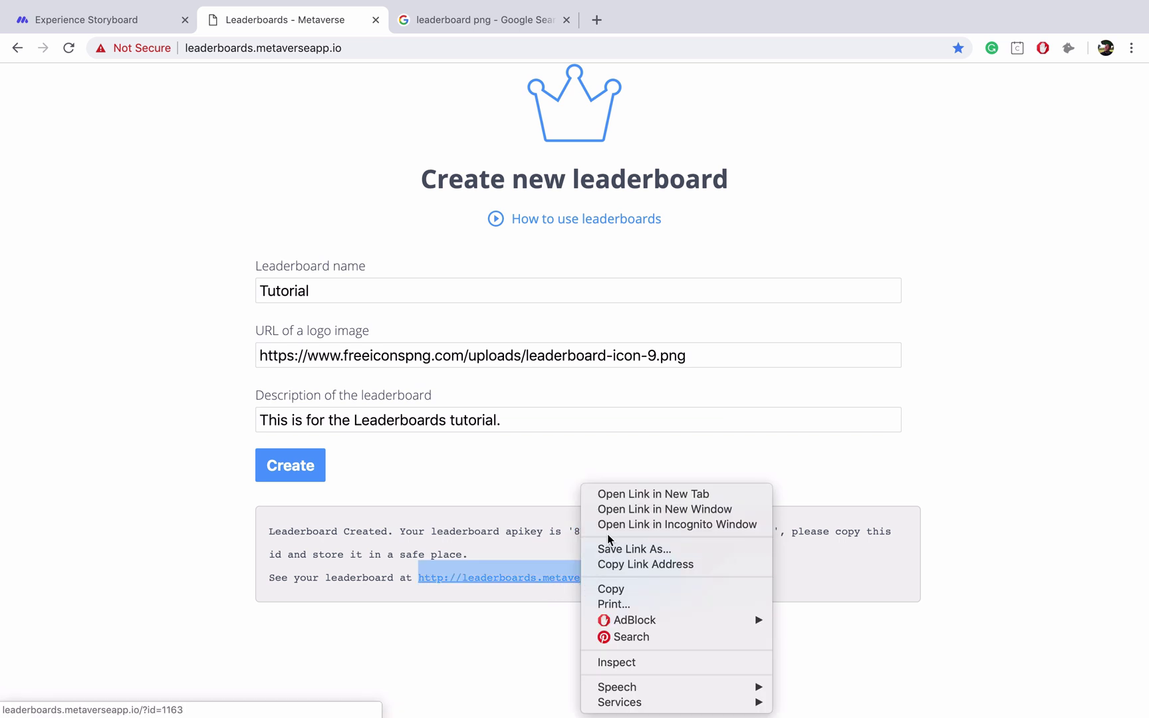
pyautogui.click(631, 494)
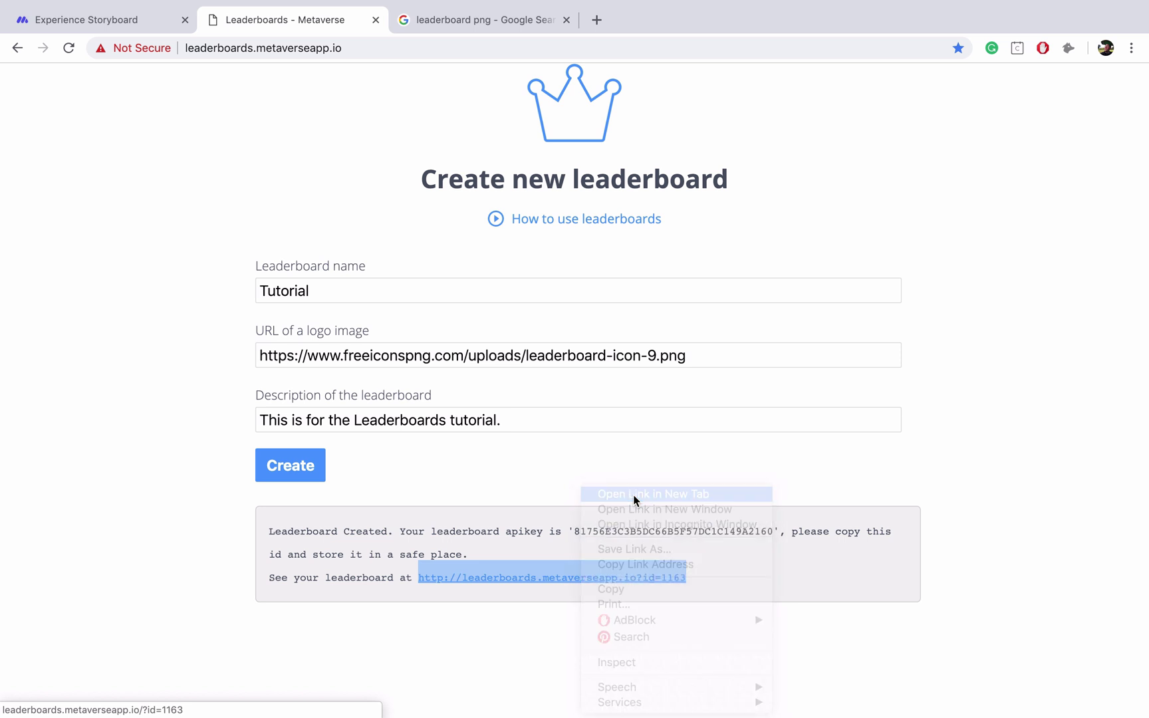
pyautogui.click(472, 26)
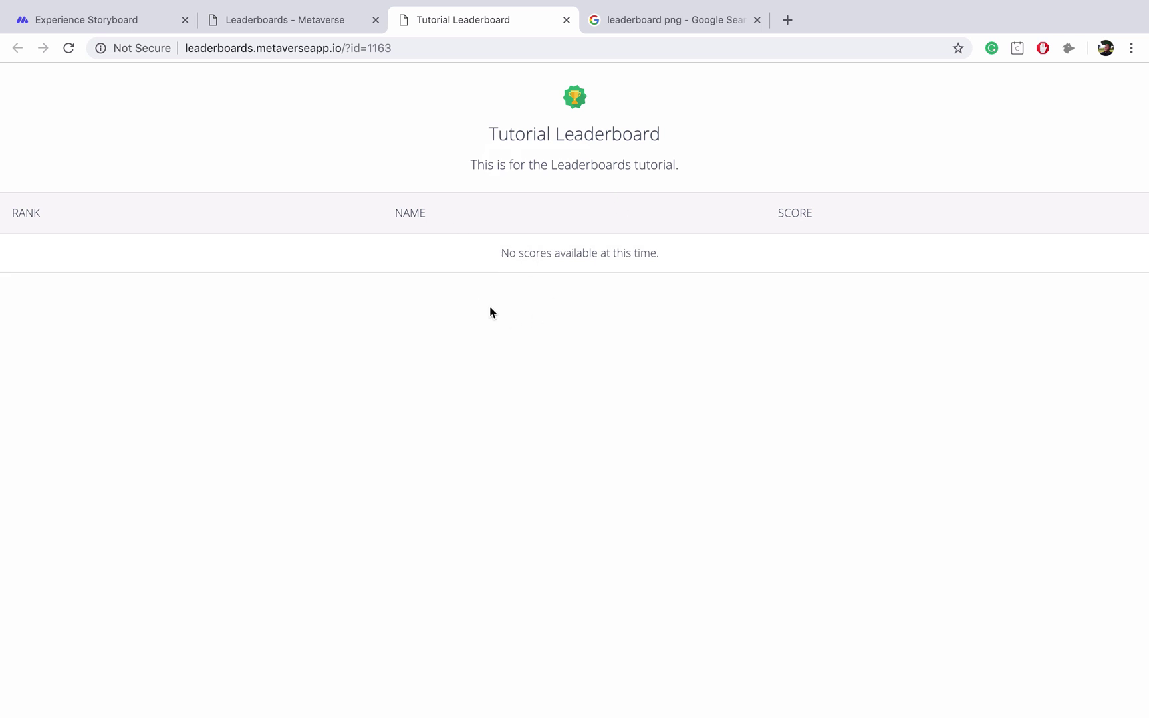
pyautogui.click(128, 24)
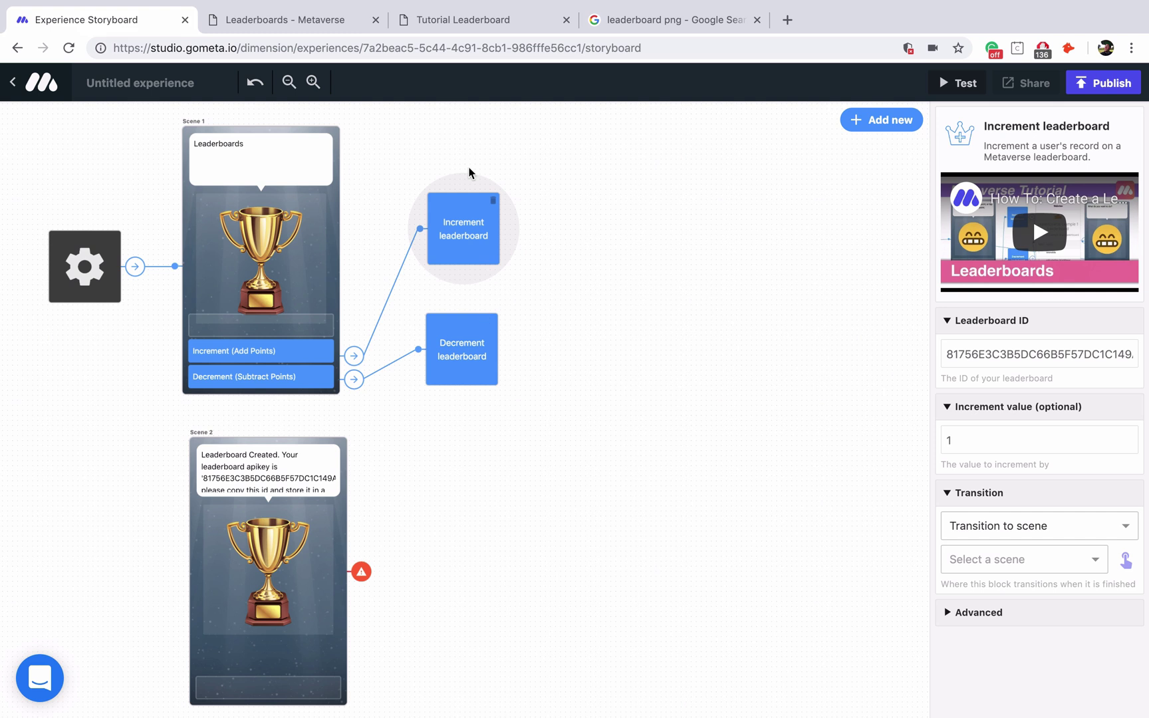
# Add a Webview scene to the storyboard, placed right of the leaderboard blocks
pyautogui.click(332, 21)
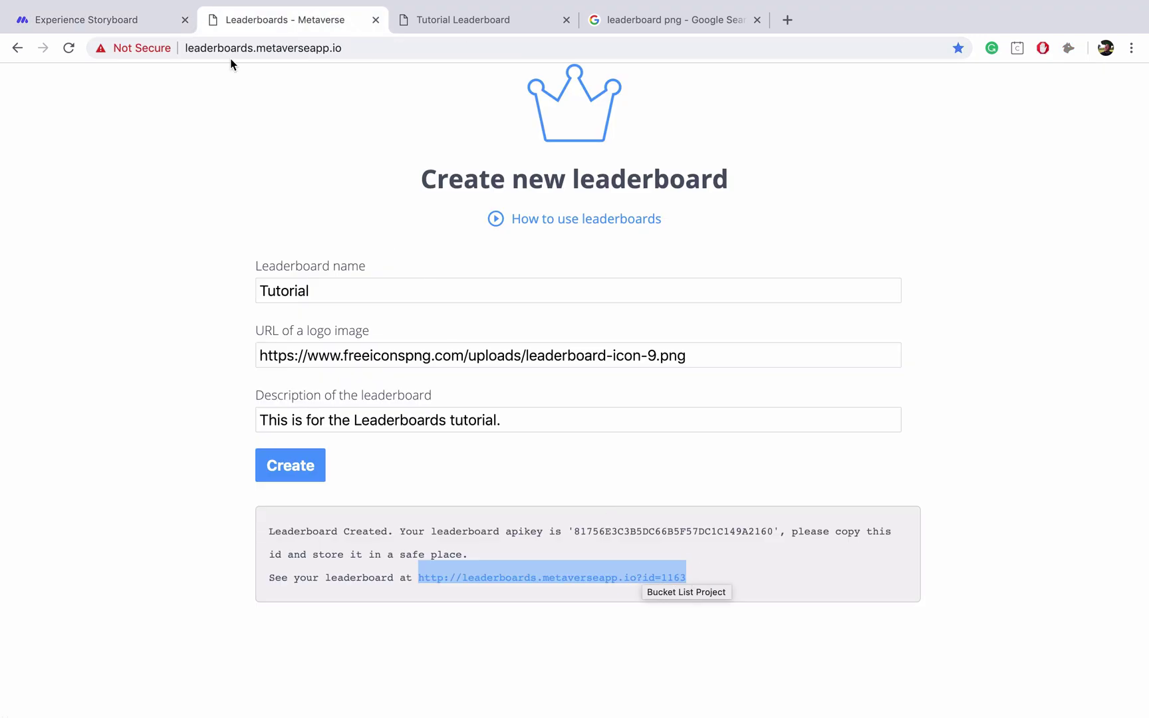
pyautogui.click(110, 22)
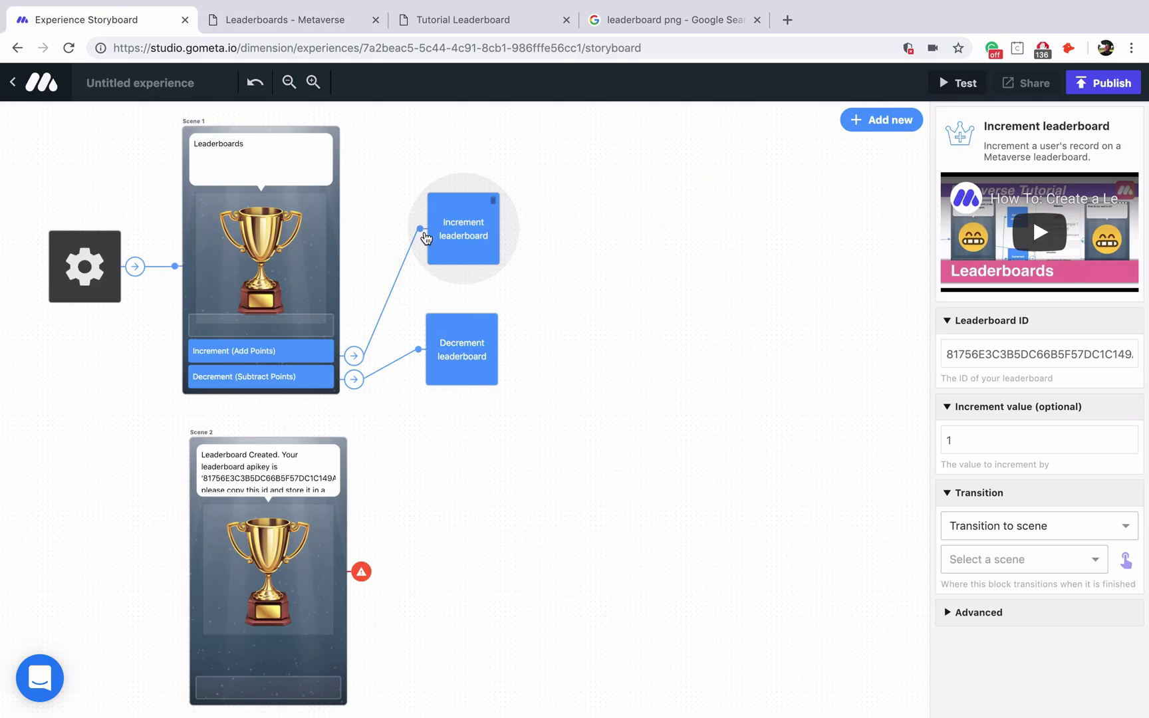
pyautogui.click(857, 122)
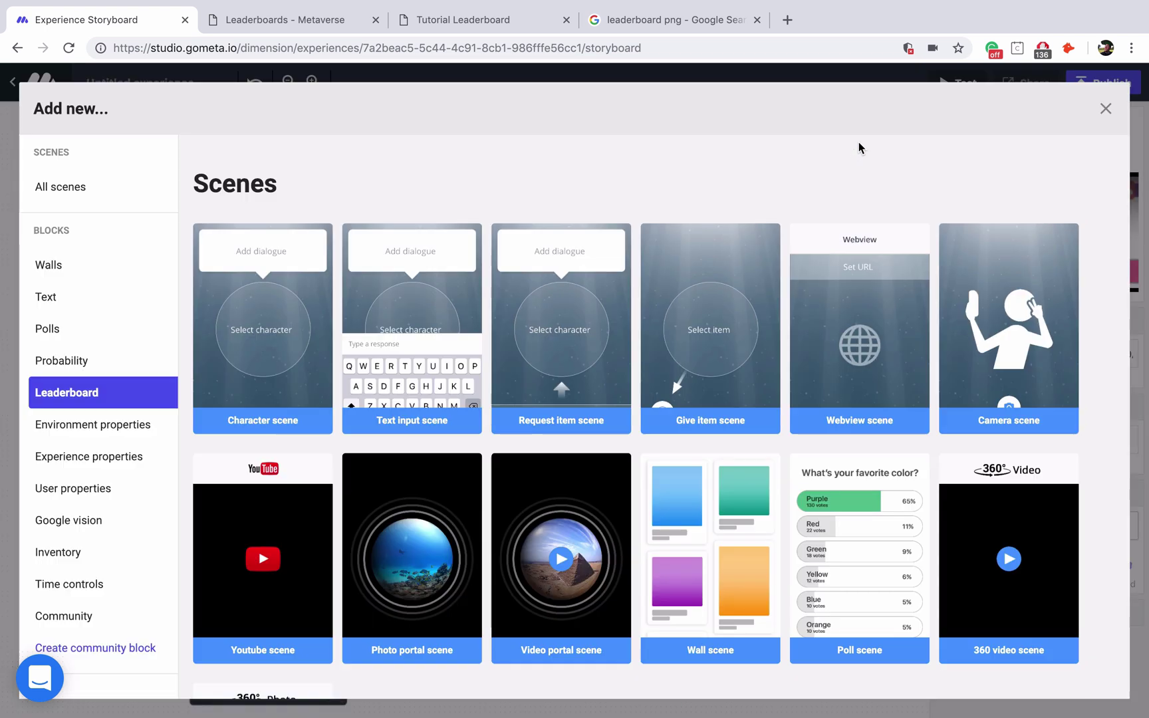
pyautogui.click(860, 312)
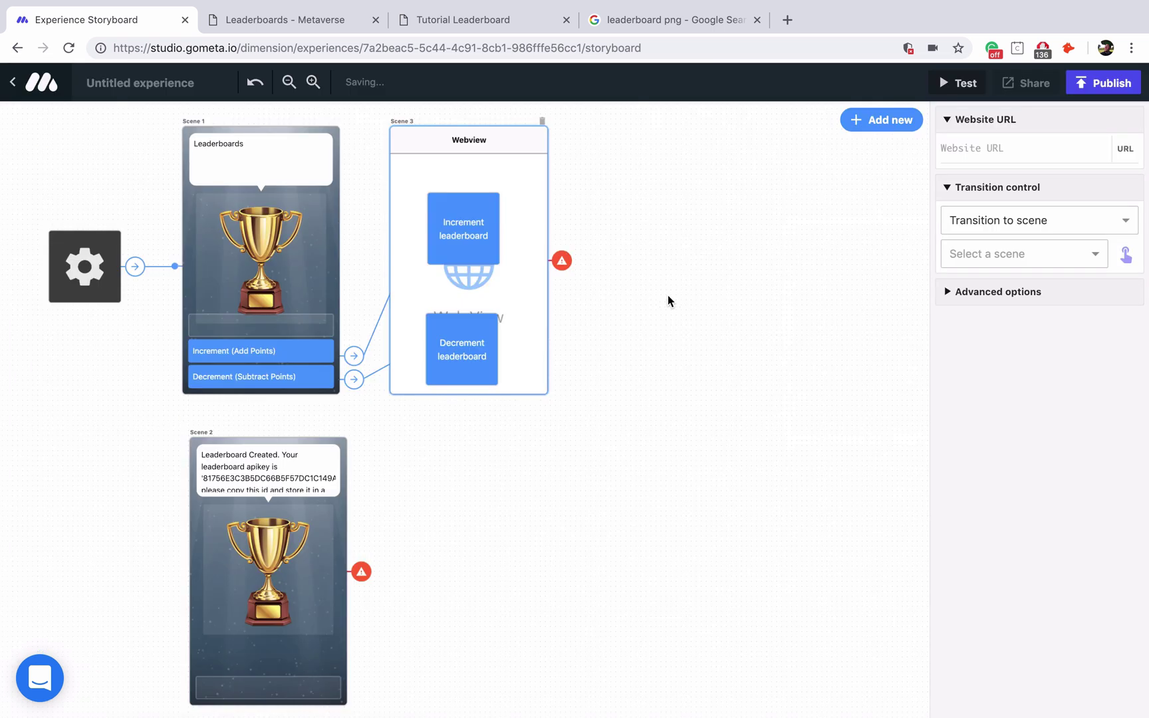
pyautogui.moveTo(521, 285); pyautogui.dragTo(697, 293)
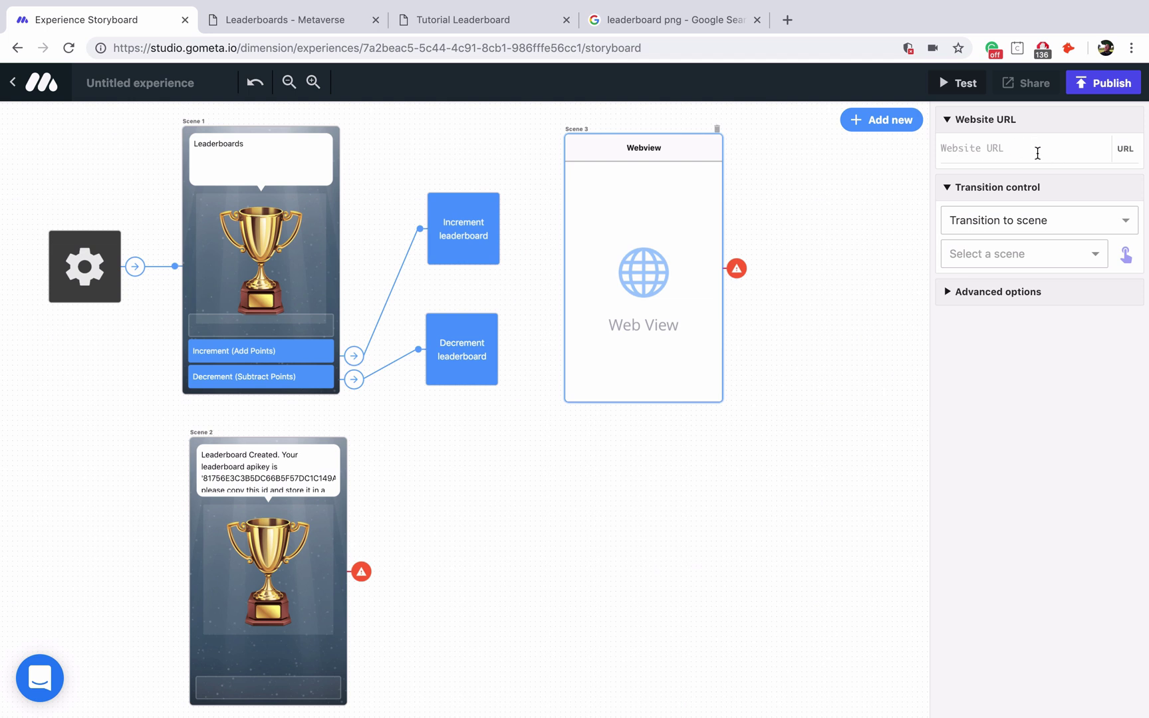
# Paste the Tutorial Leaderboard page's link into the webview's Website URL field
pyautogui.click(326, 20)
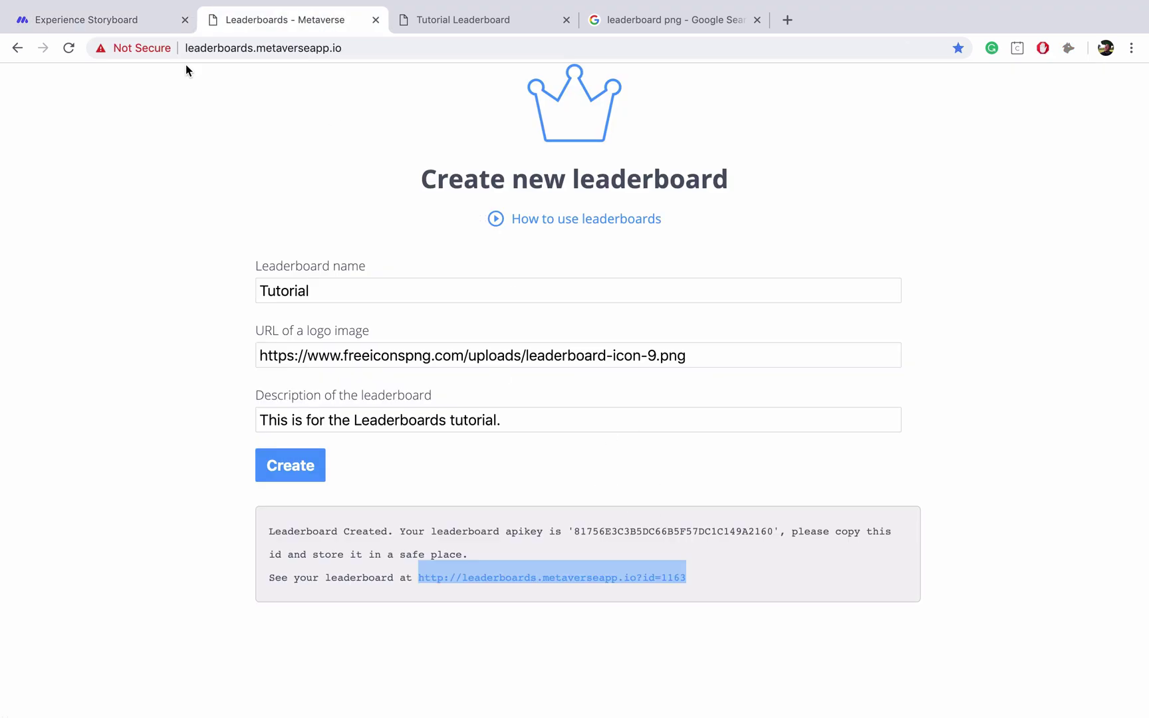
pyautogui.click(127, 20)
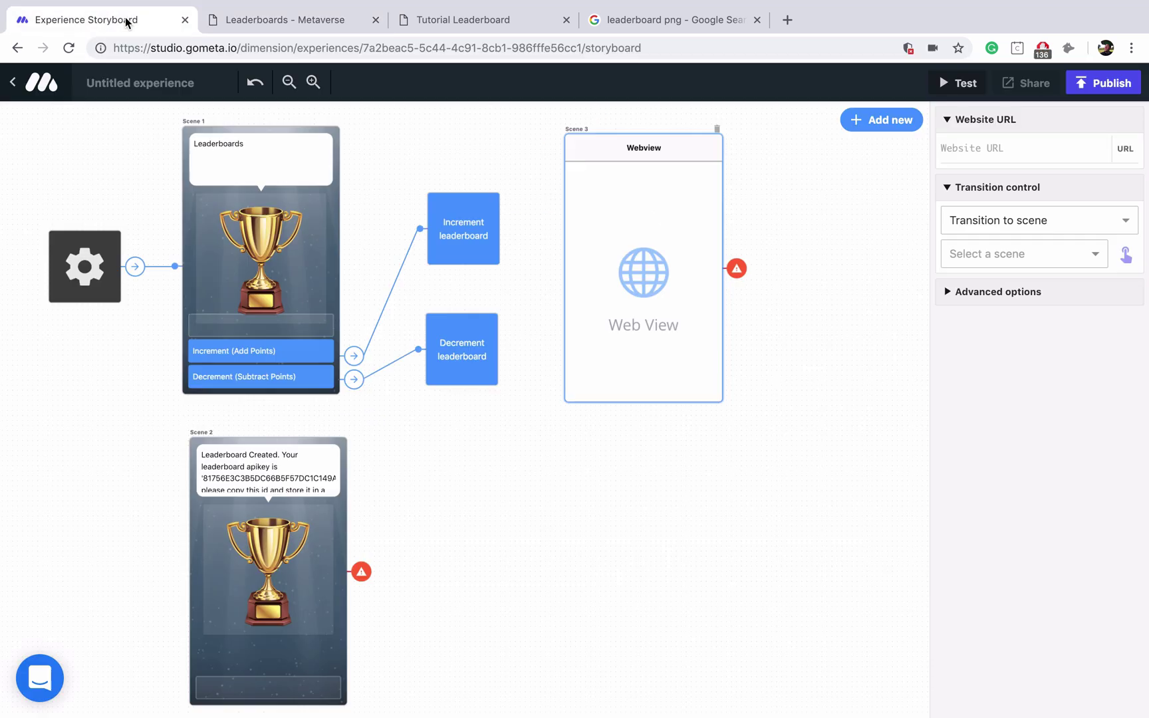
pyautogui.click(991, 153)
pyautogui.press('super+v')
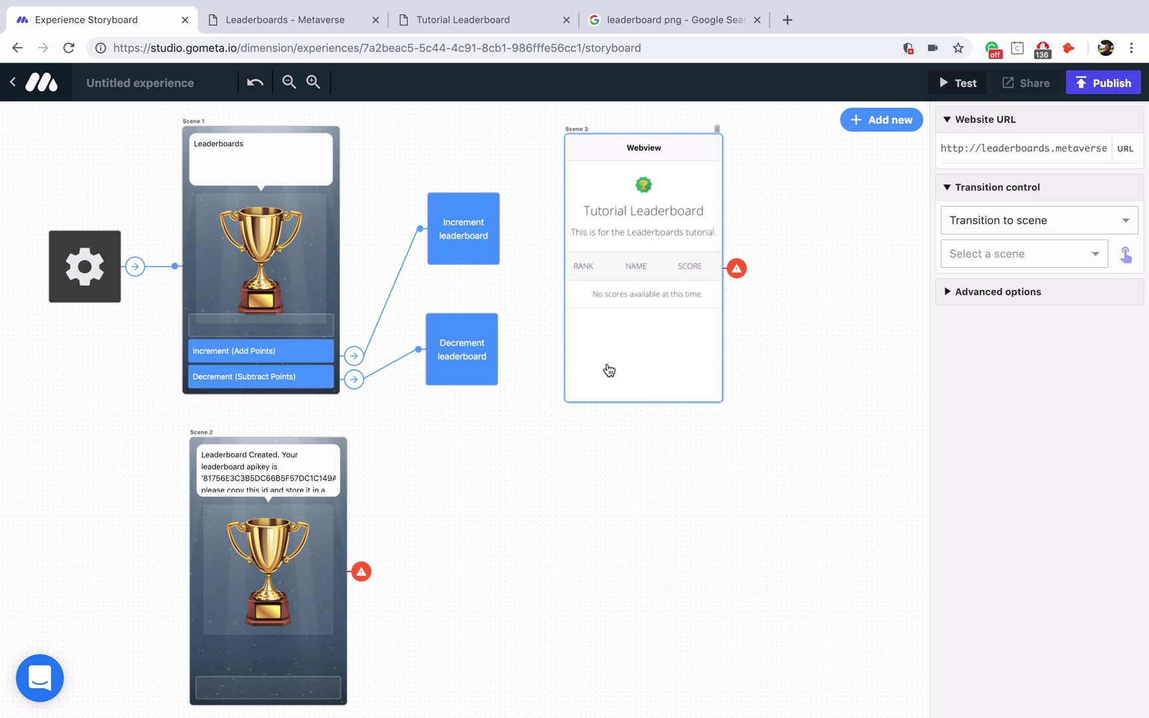
# Point both the Increment and Decrement leaderboard blocks to Scene 3
pyautogui.click(470, 224)
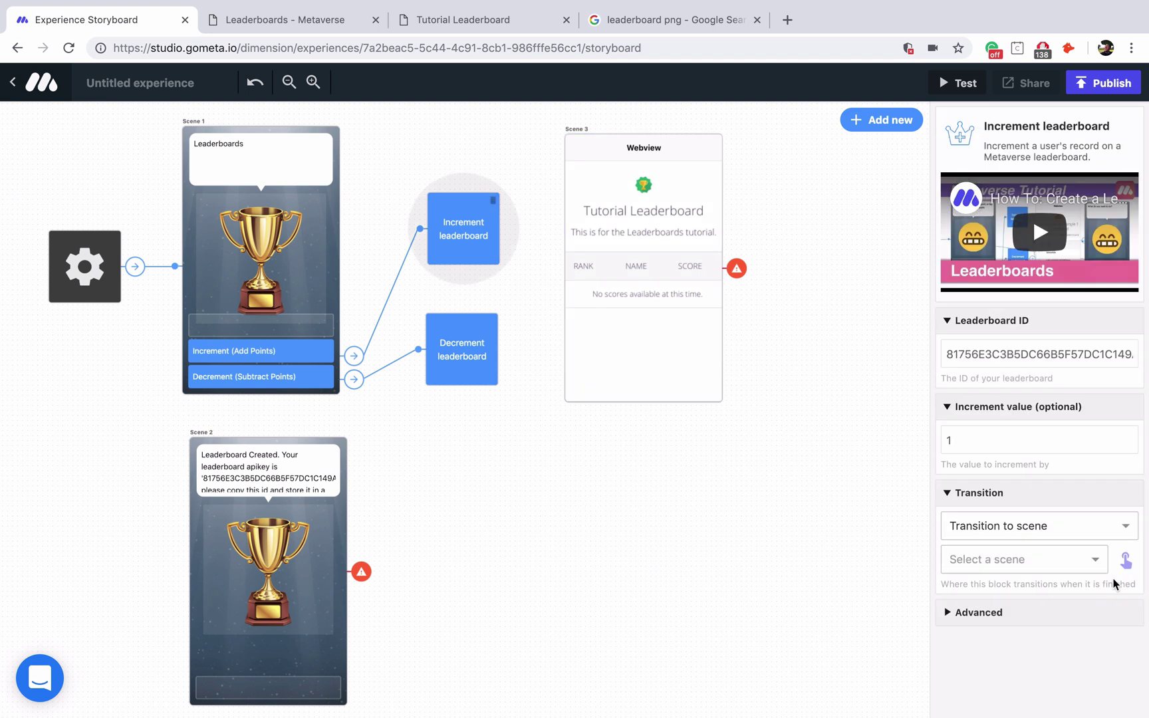
pyautogui.click(1125, 560)
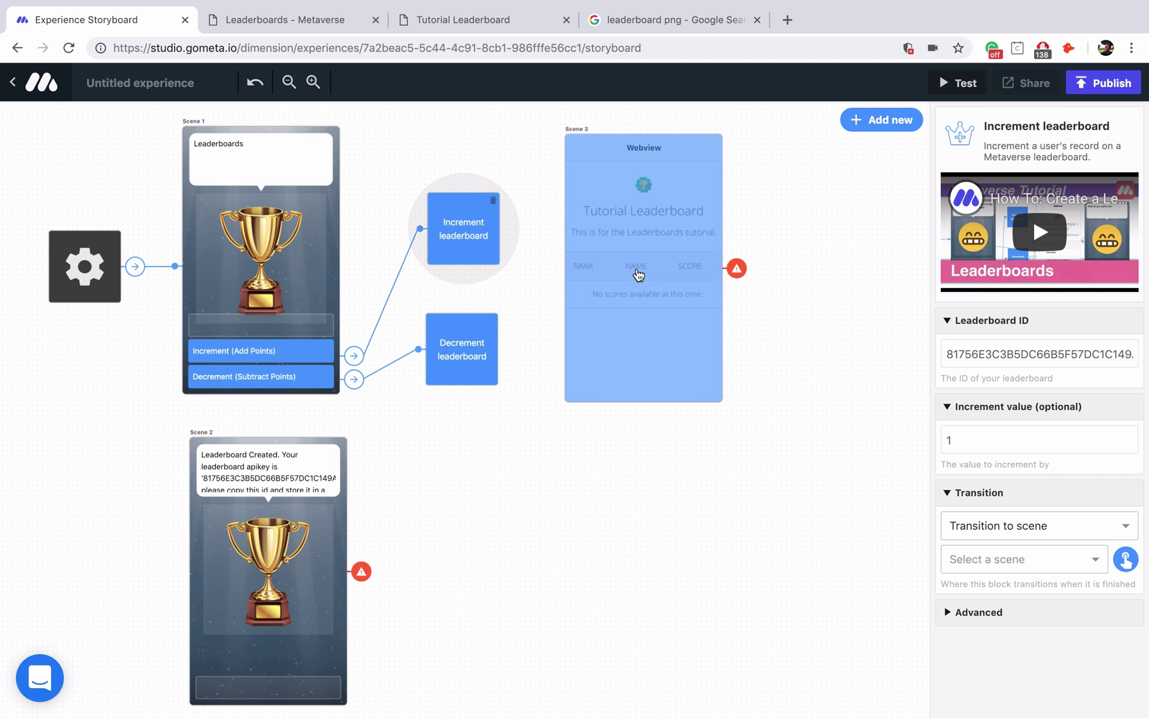
pyautogui.click(698, 277)
pyautogui.click(468, 376)
pyautogui.click(1126, 561)
pyautogui.click(658, 326)
# Make Webview Scene 3 lead back to Scene 1
pyautogui.click(658, 326)
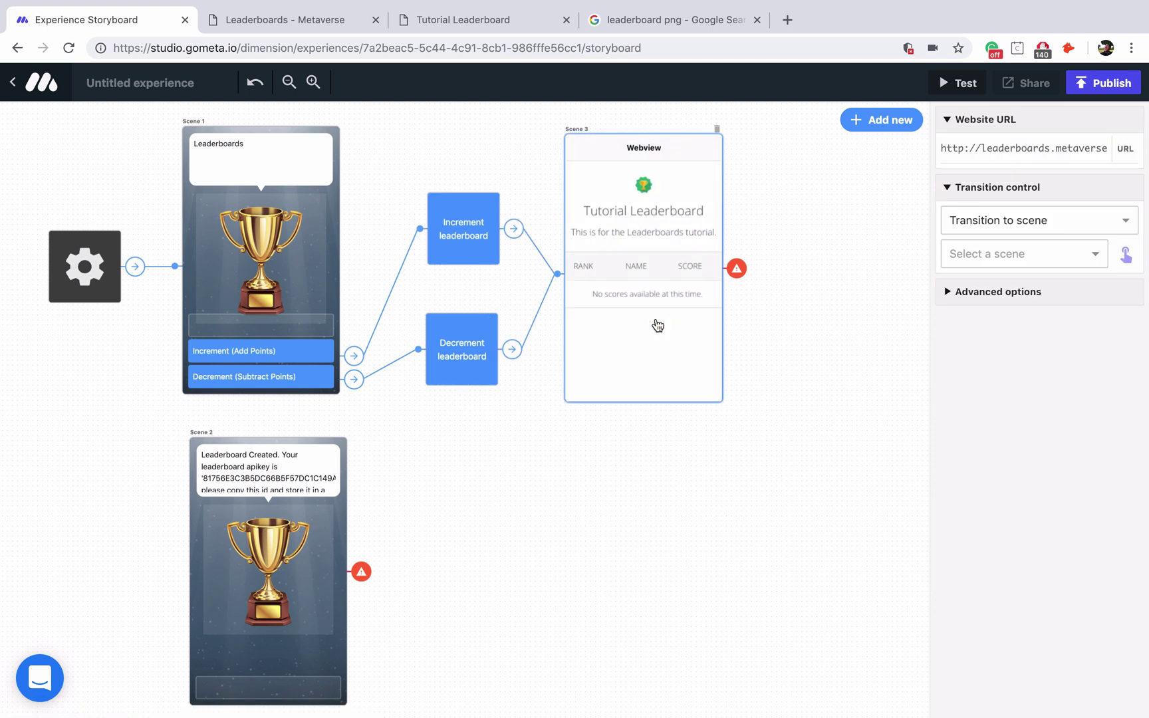
pyautogui.click(1126, 254)
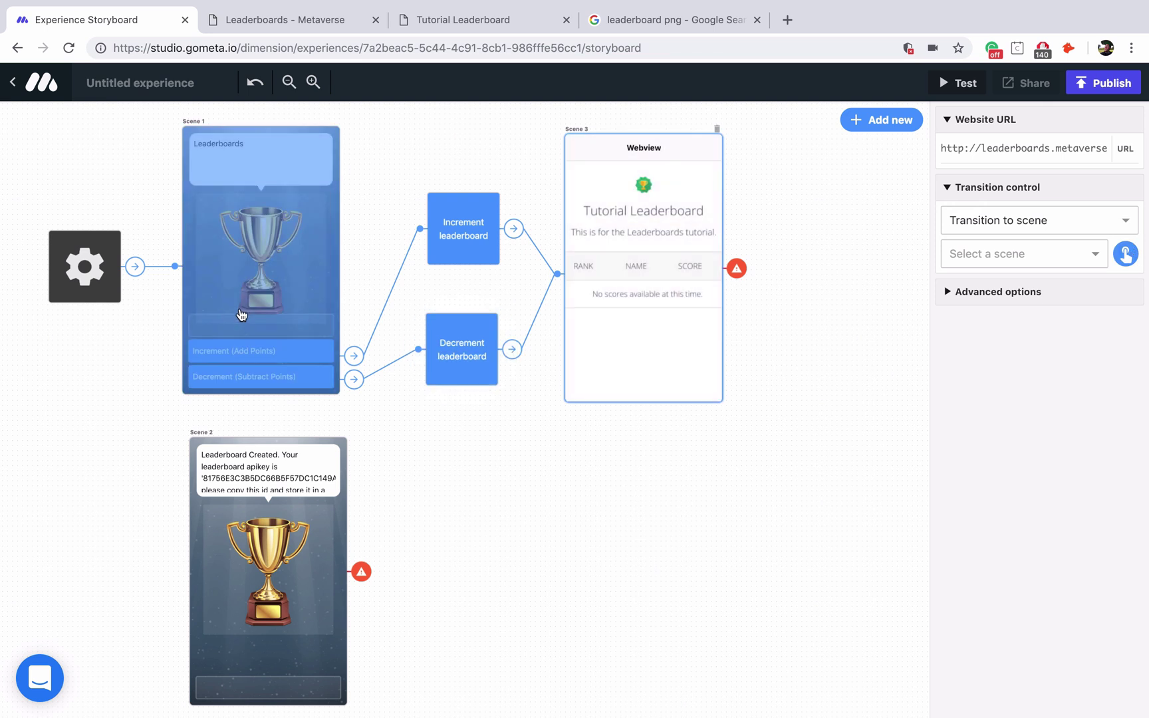
pyautogui.click(243, 312)
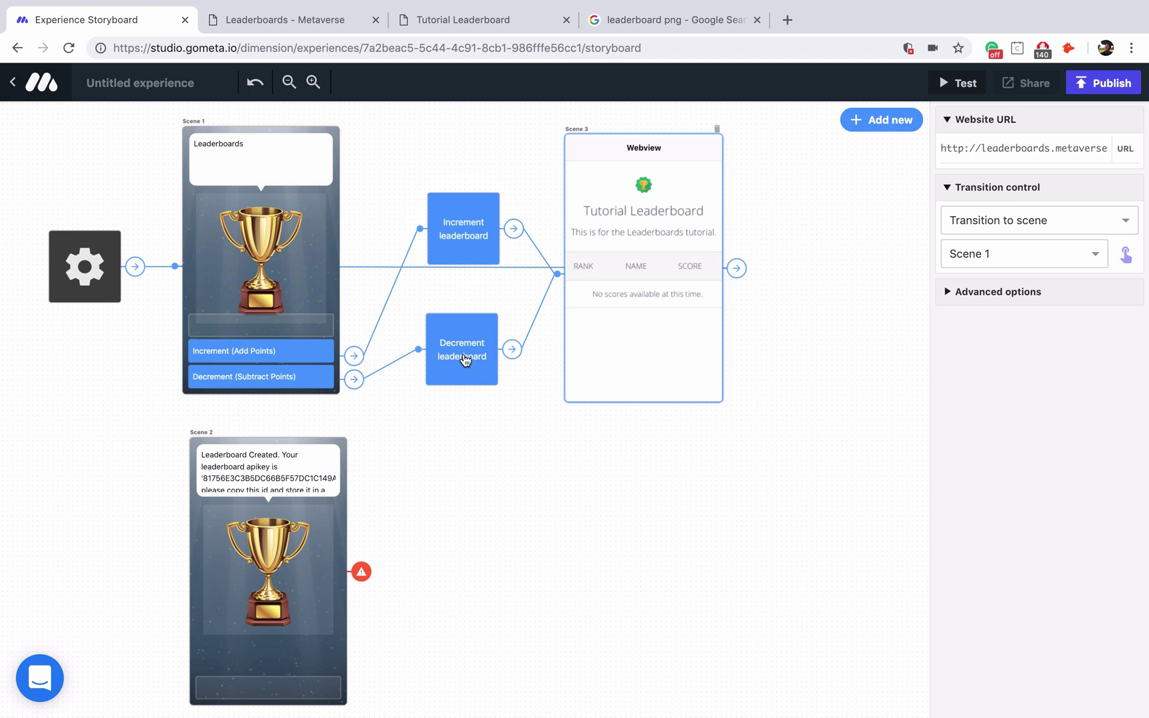
# Add an 'End Experience' button to Scene 1 whose transition ends the experience
pyautogui.click(316, 35)
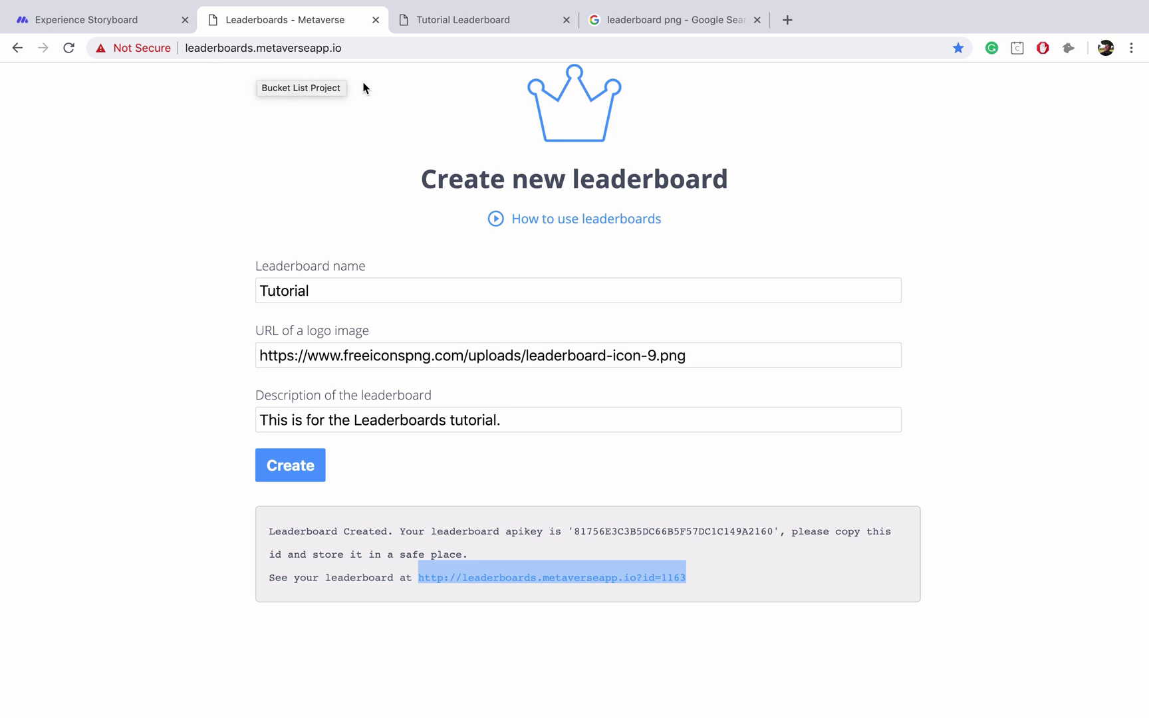
pyautogui.click(363, 109)
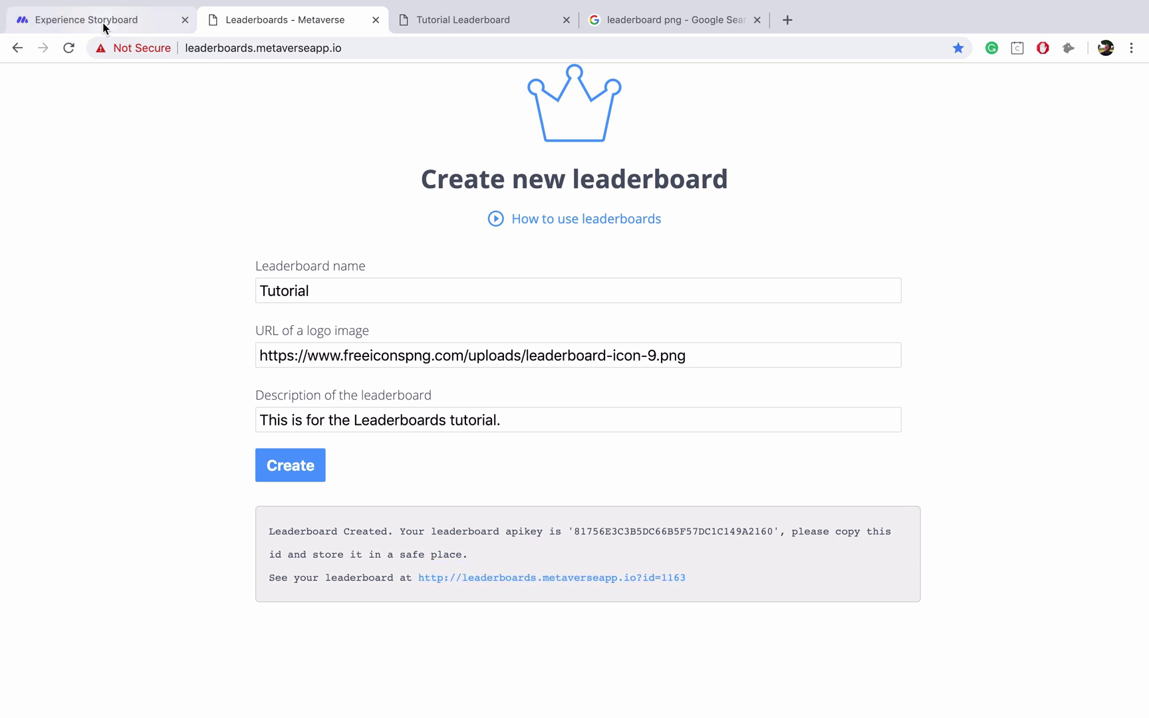
pyautogui.click(102, 21)
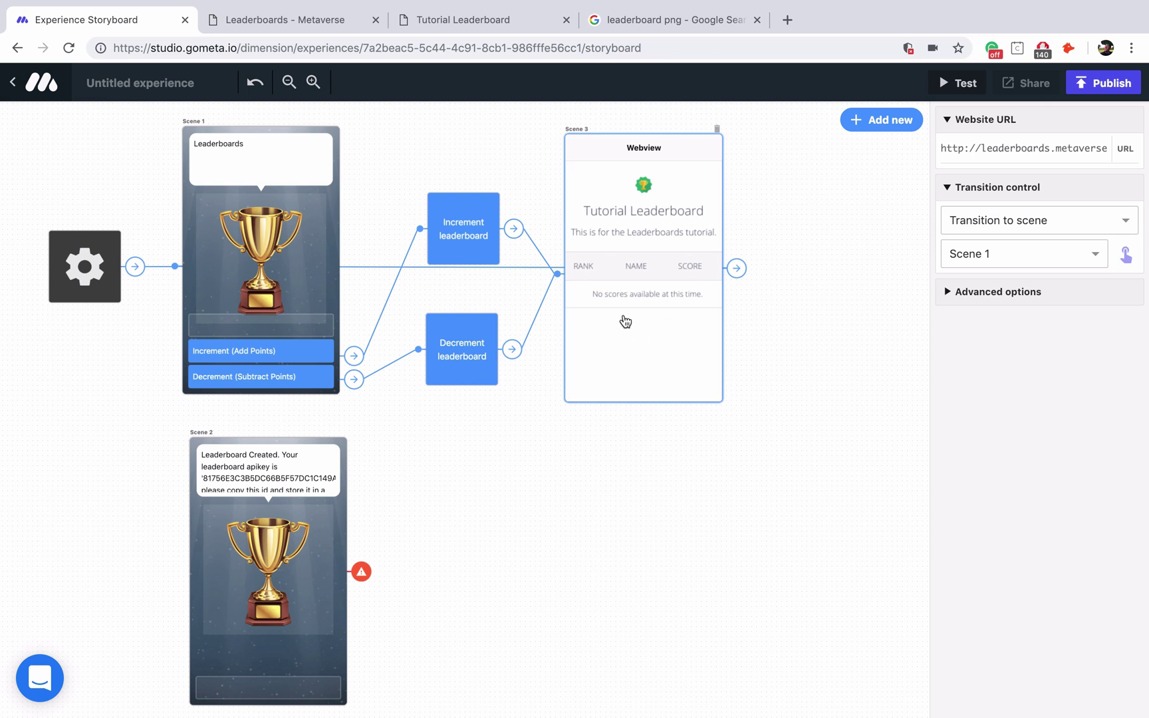
pyautogui.click(305, 338)
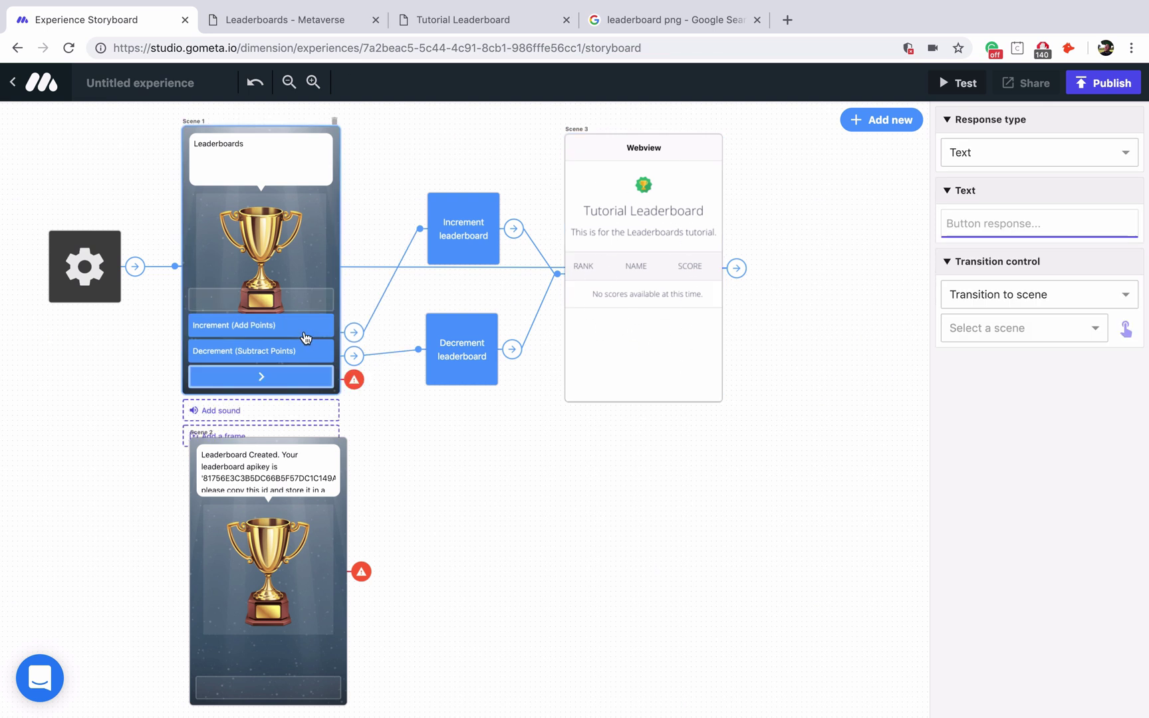
pyautogui.write('End Experience')
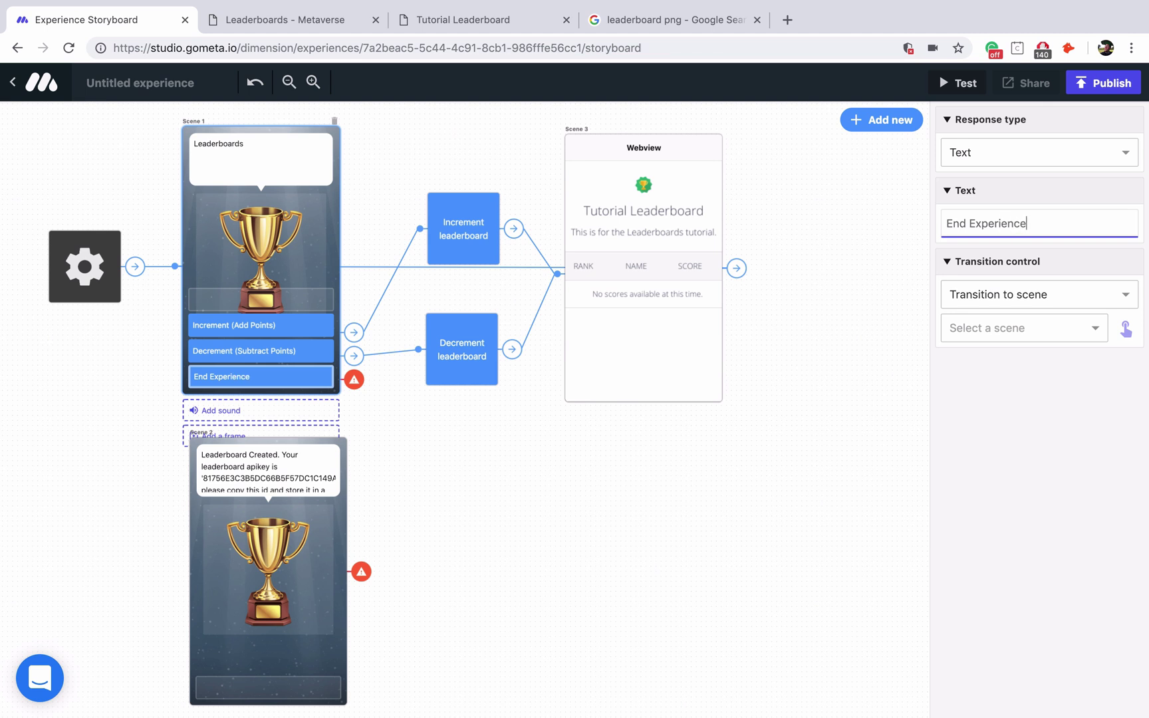
pyautogui.click(1059, 287)
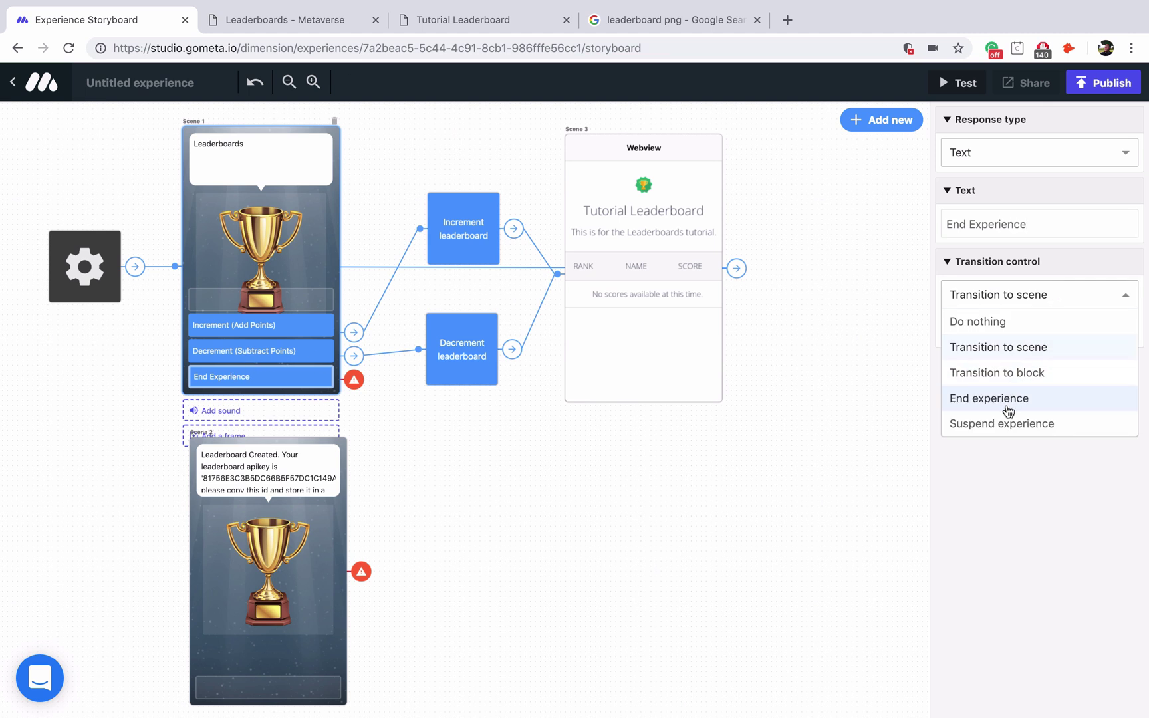
pyautogui.click(1009, 409)
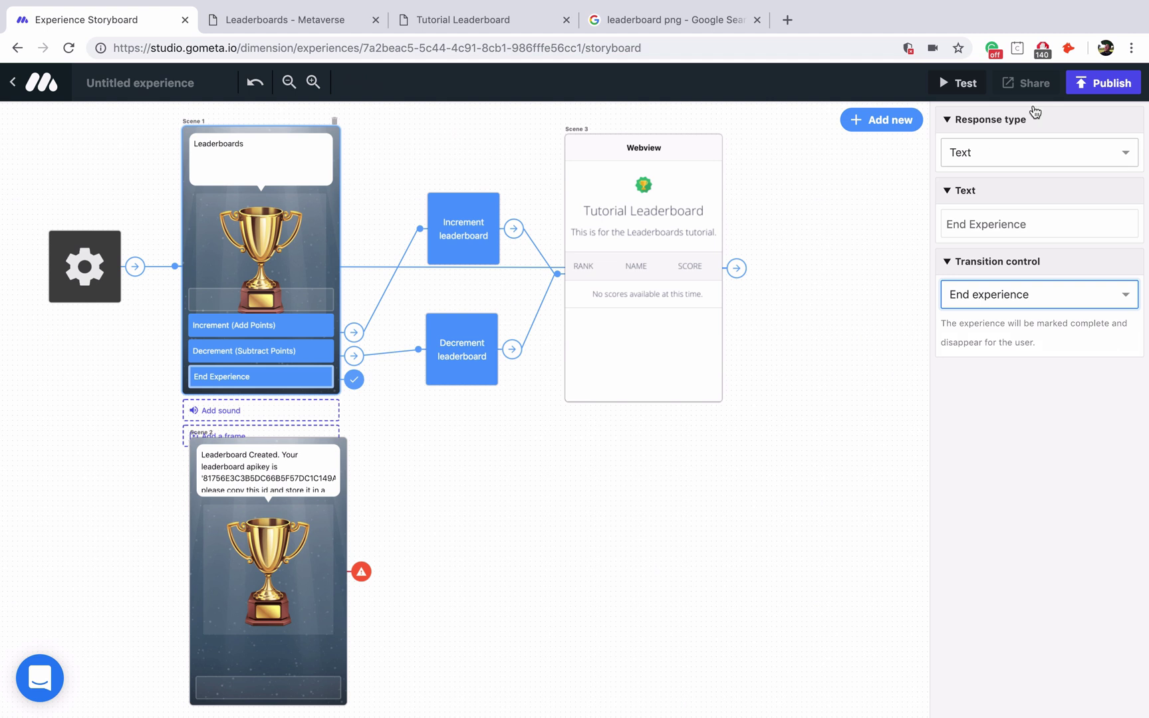
# Publish the experience named 'Tutorial Leaderboards' and zoom in on its share page
pyautogui.click(1073, 87)
pyautogui.write('Tut')
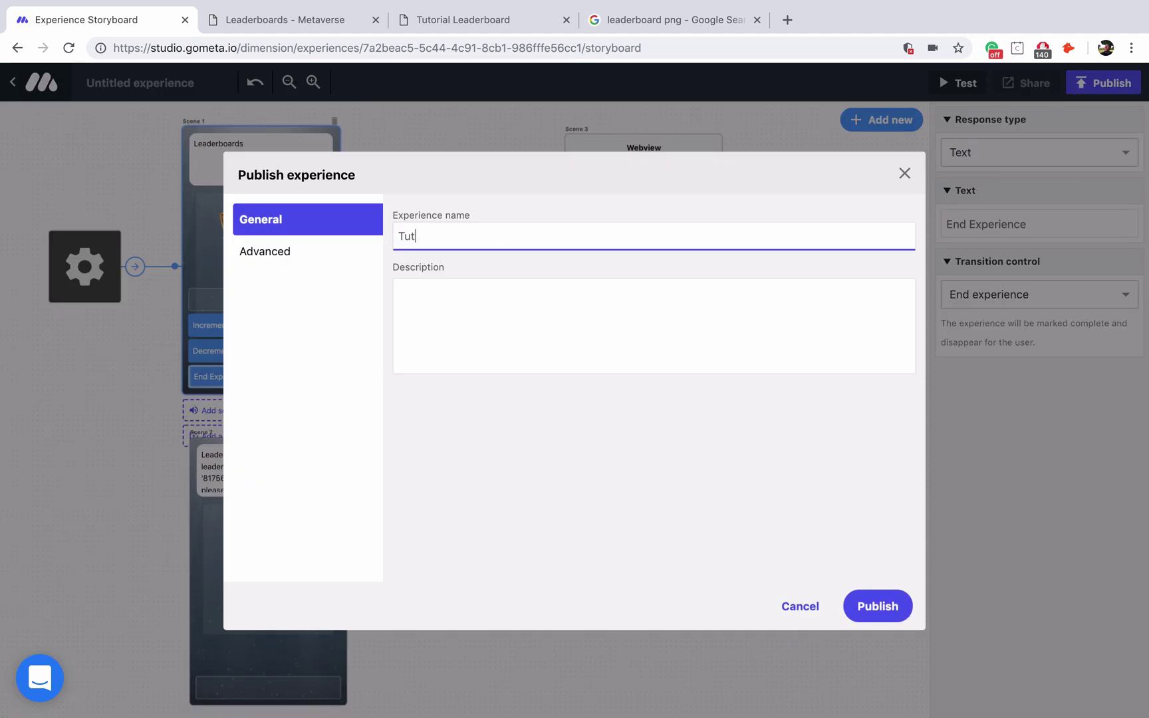
pyautogui.write('orial Leaderboards')
pyautogui.click(909, 594)
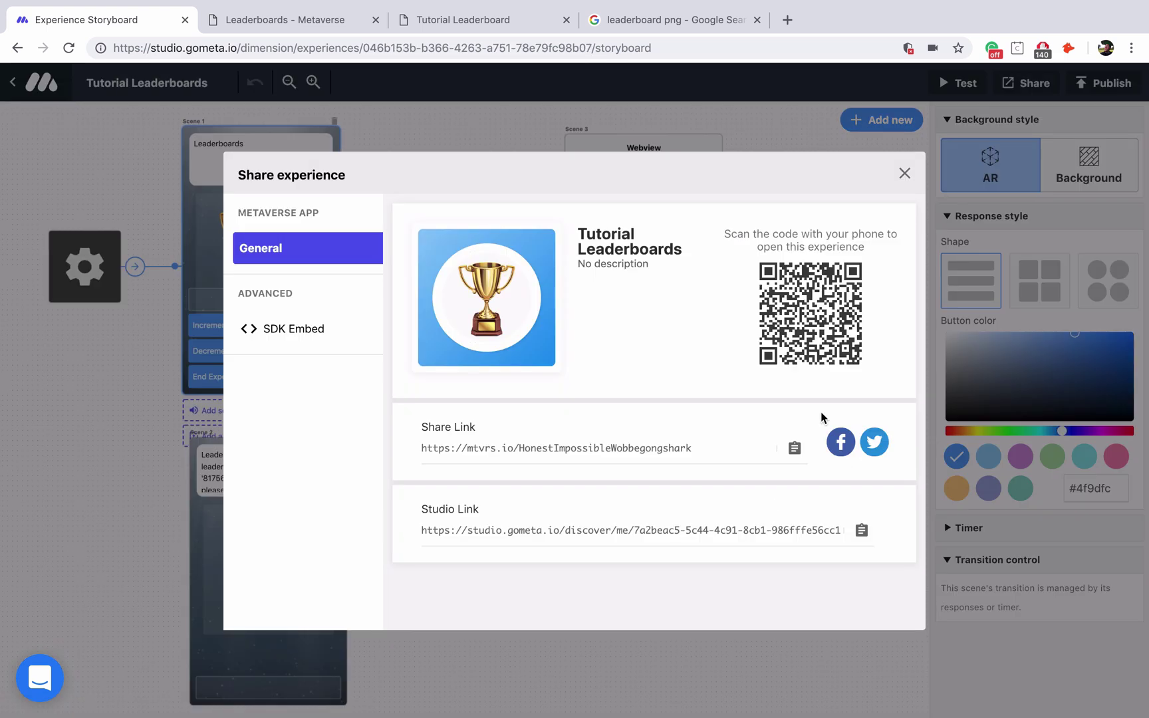
pyautogui.press('super+equal')
pyautogui.press('super+equal')
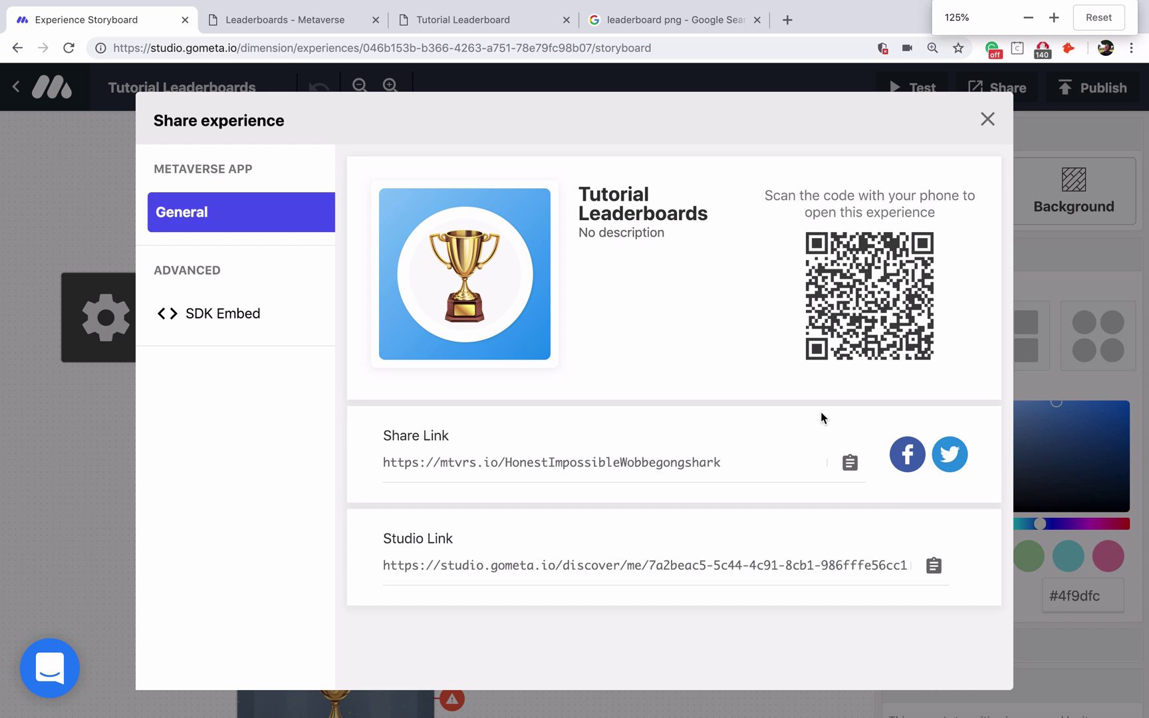